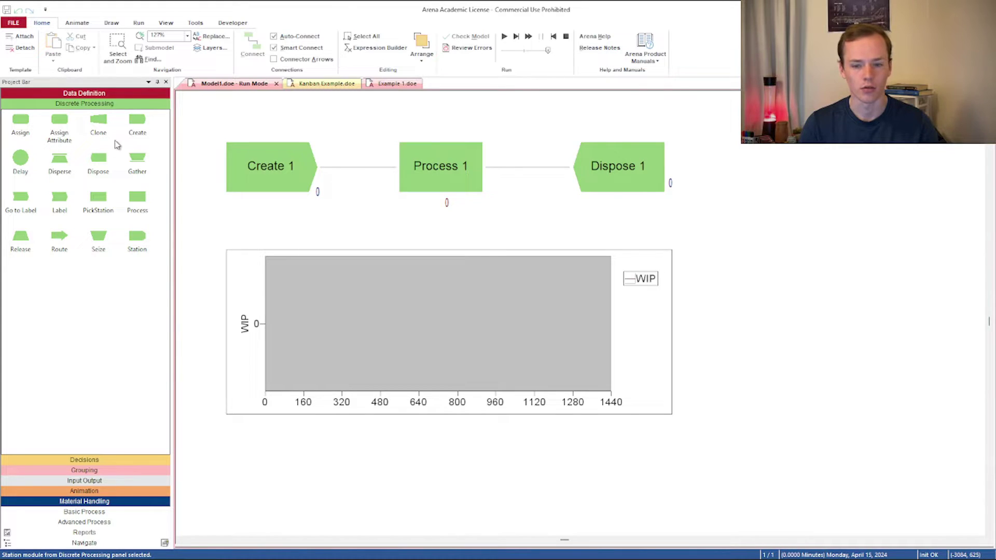
left_click(89, 513)
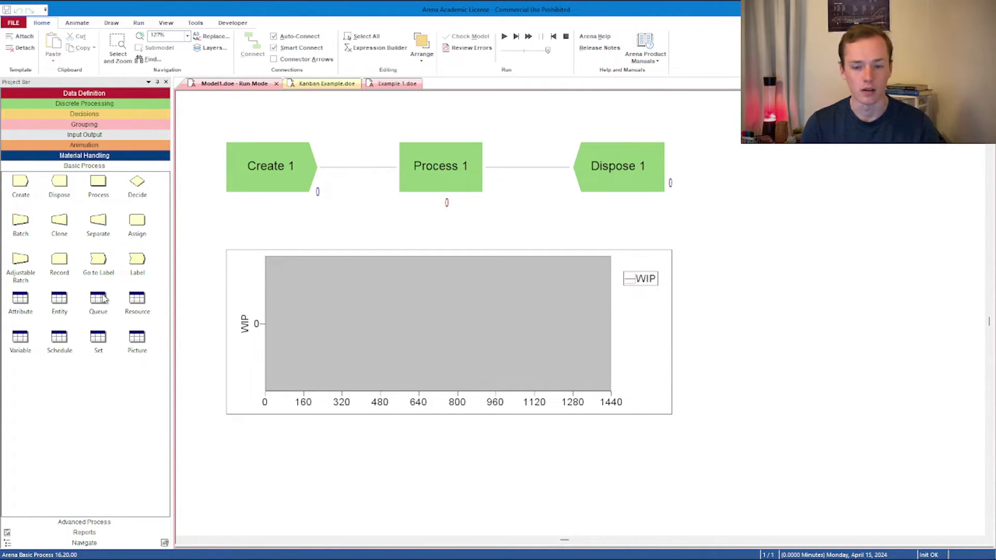
left_click(100, 104)
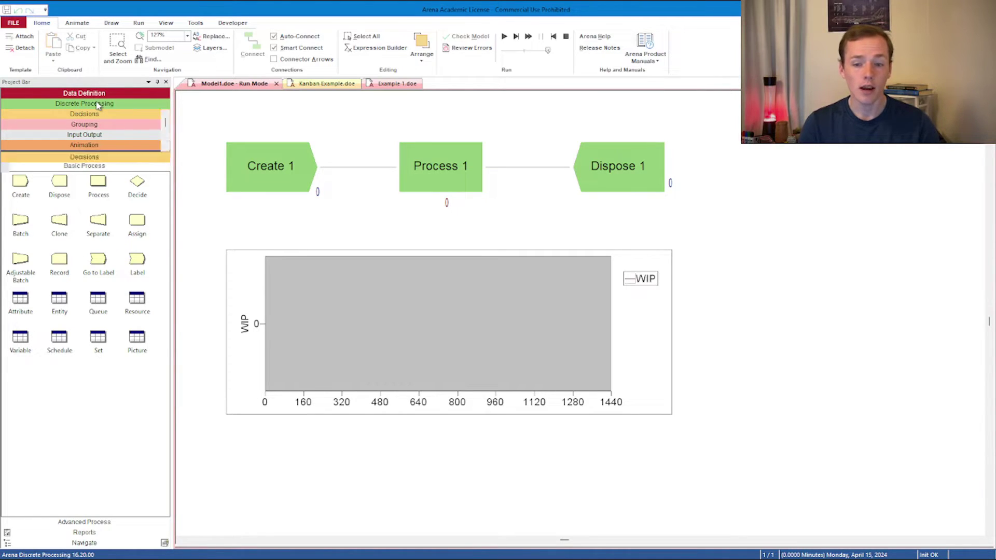
double_click(278, 166)
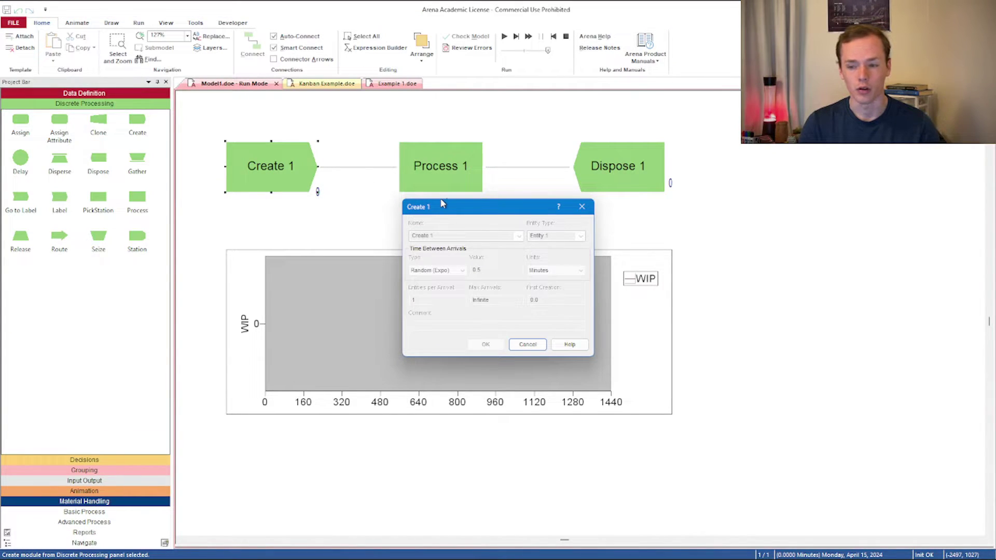
left_click(582, 206)
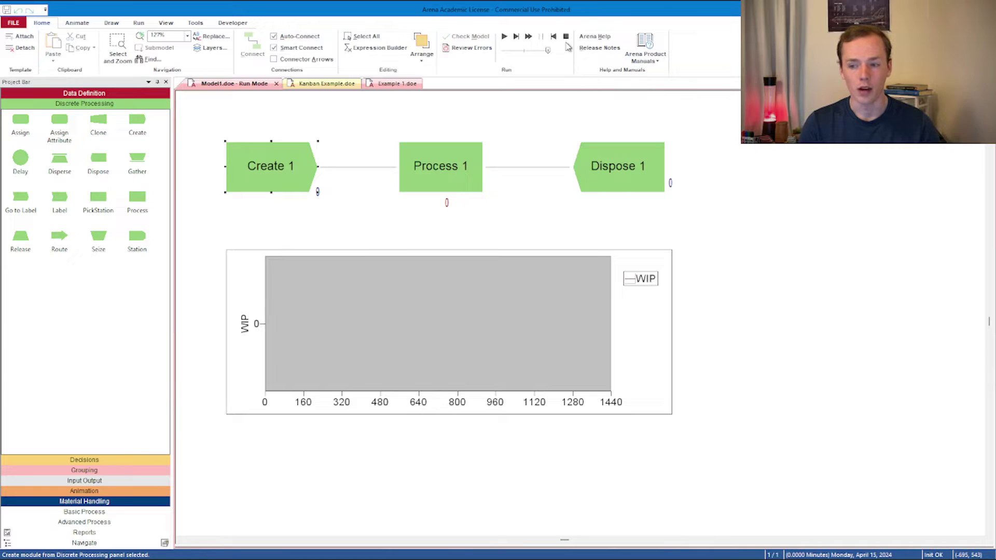
Switch the Create 1 module's time between arrivals to an Expression type and choose the triangular (TRIA) distribution.
double_click(290, 148)
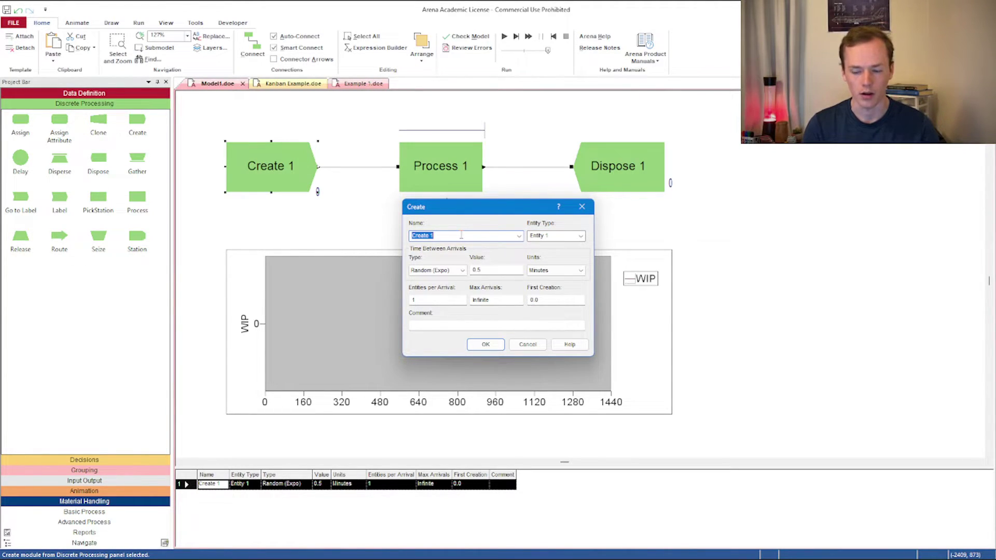
left_click(581, 236)
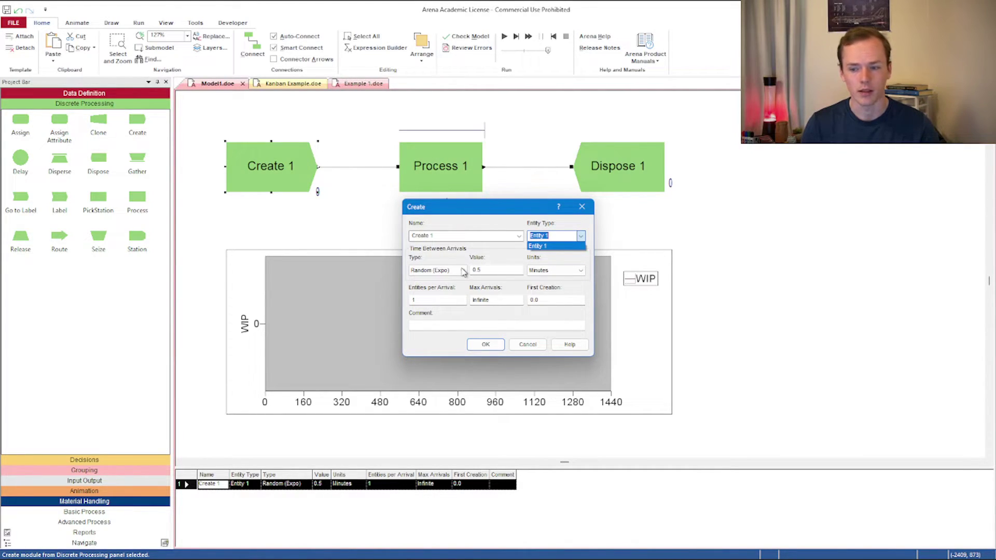
left_click(463, 271)
left_click(465, 272)
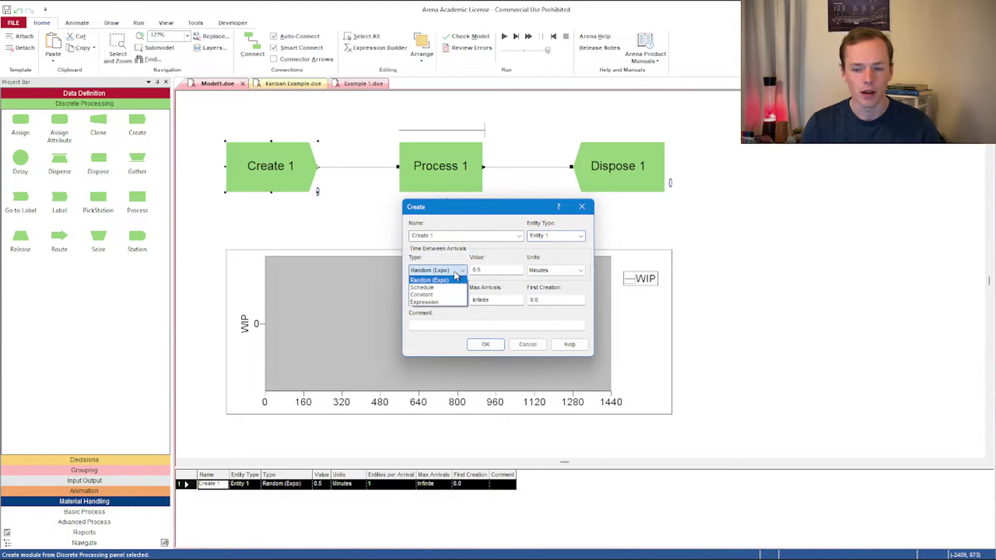
left_click(431, 302)
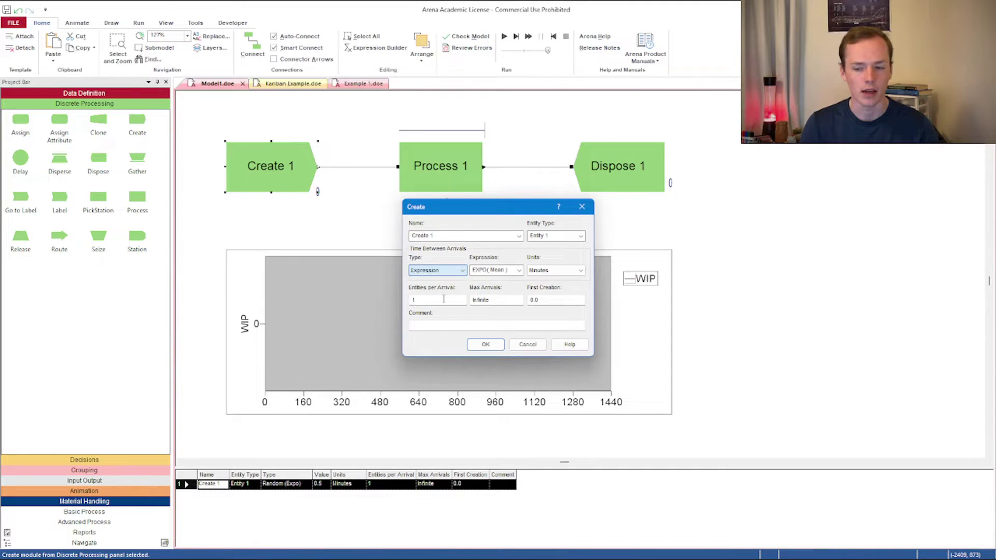
left_click(519, 271)
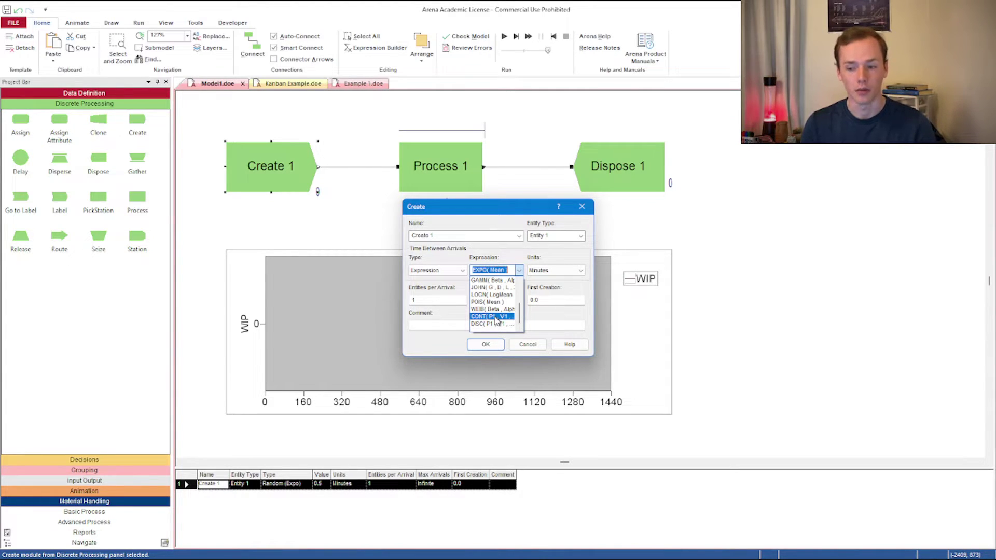
scroll(496, 311, "up", 2)
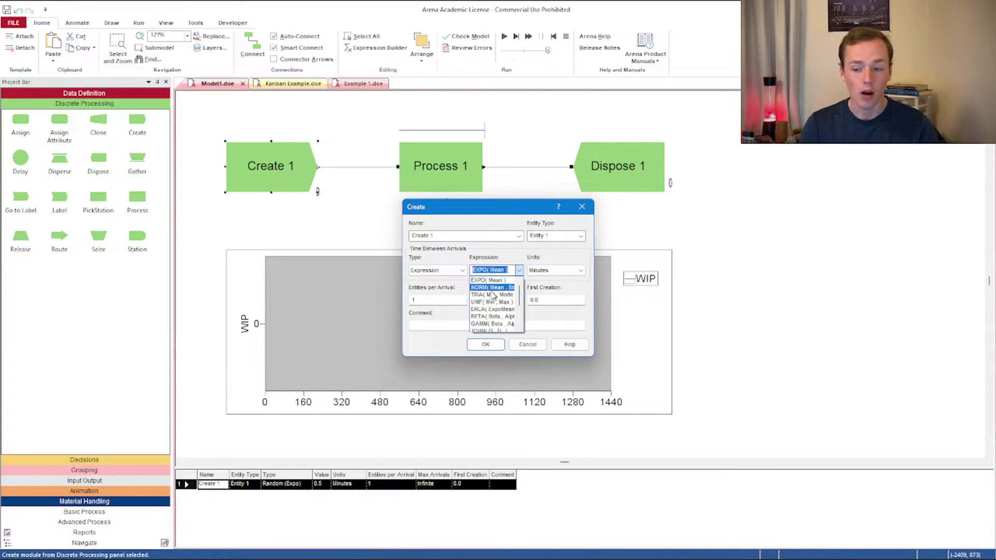
left_click(492, 294)
Fill in the triangular arrival expression with minimum 0.5, mode 1 and maximum 1.5.
left_click(497, 270)
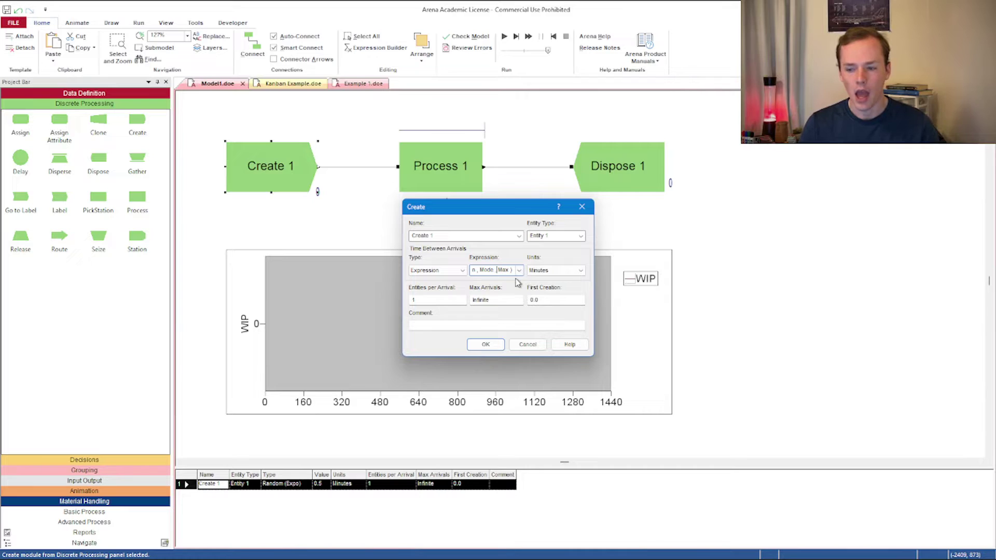
left_click_drag(473, 270, 466, 273)
left_click(498, 272)
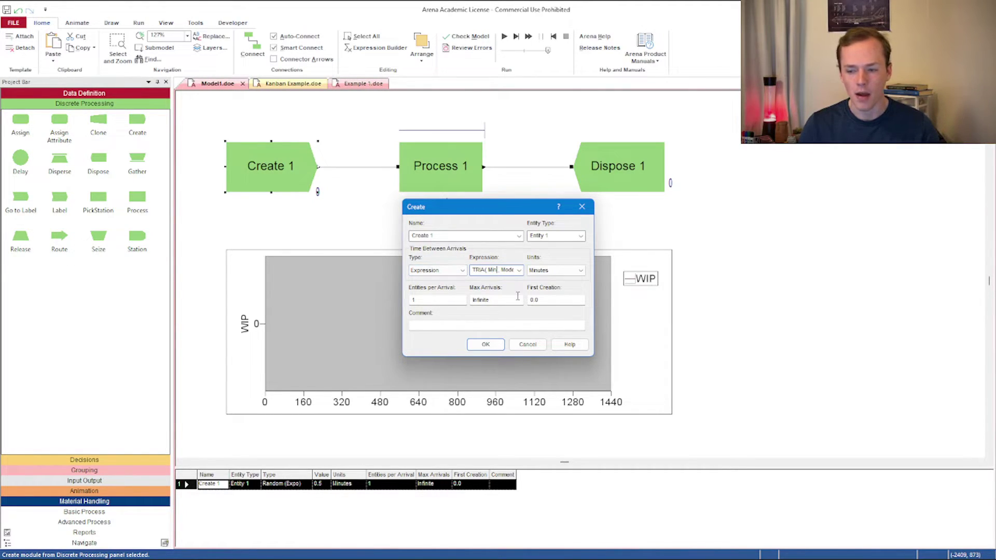
key("BackSpace")
key("BackSpace")
key("BackSpace")
type("0.5")
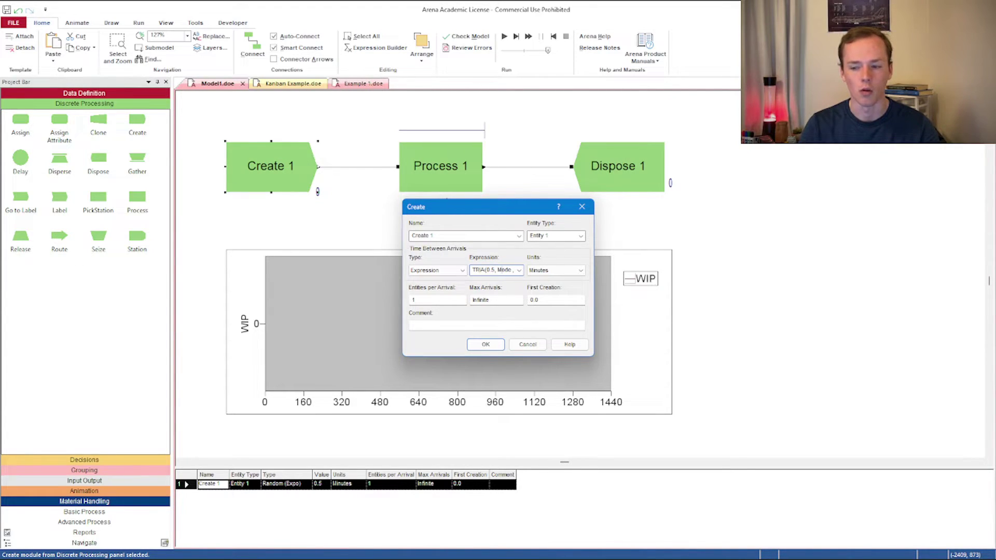
key("Right")
key("BackSpace")
key("BackSpace")
key("BackSpace")
key("BackSpace")
type("1")
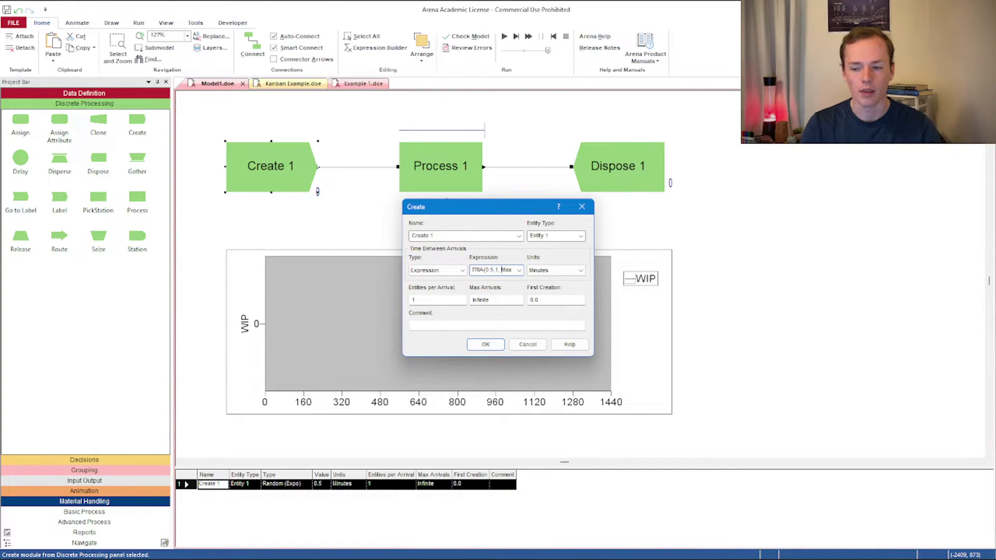
key("BackSpace")
key("BackSpace")
key("BackSpace")
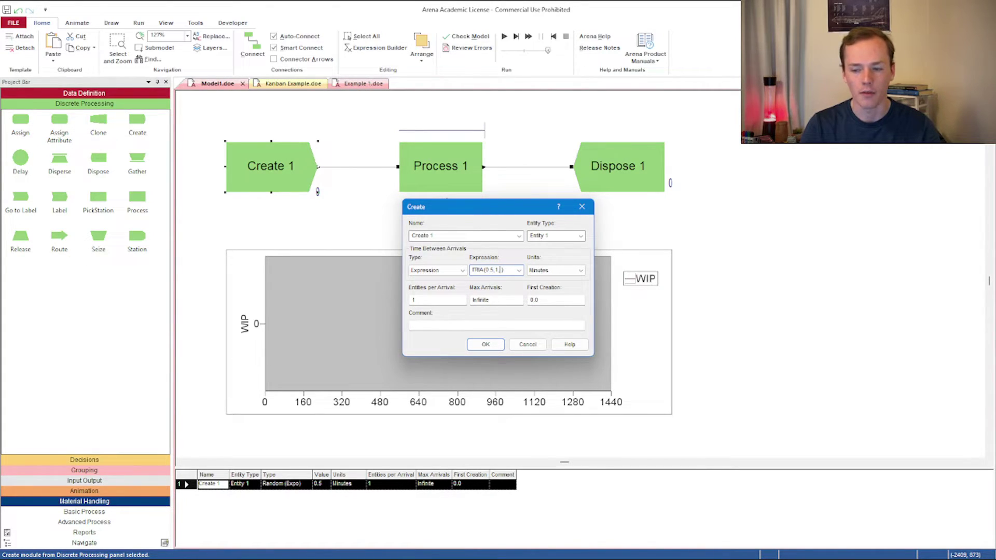
type("1.5")
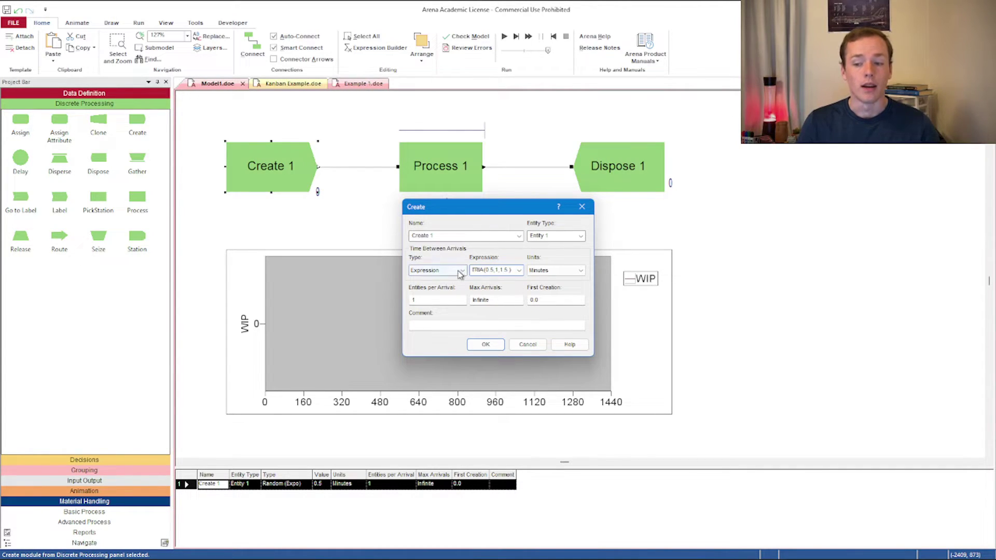
Keep the Create 1 arrival units in Minutes with 1 entity per arrival, and accept the module settings.
left_click(580, 272)
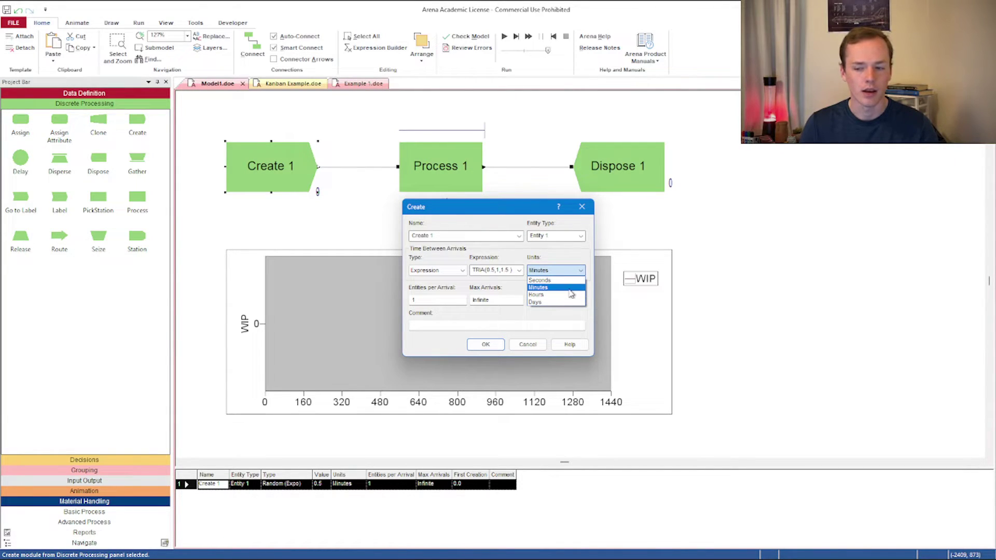
left_click(558, 287)
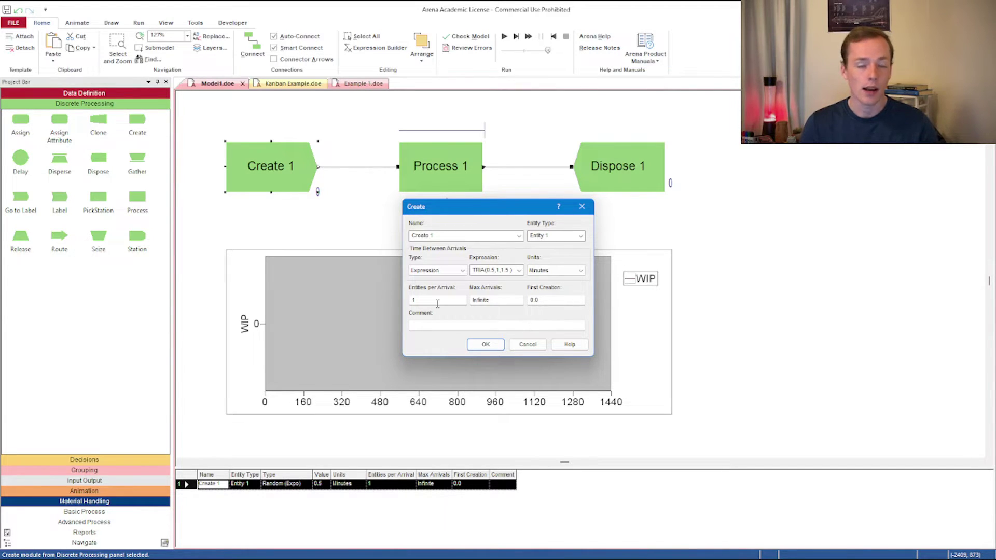
left_click_drag(437, 304, 391, 305)
key("BackSpace")
type("1")
left_click(504, 301)
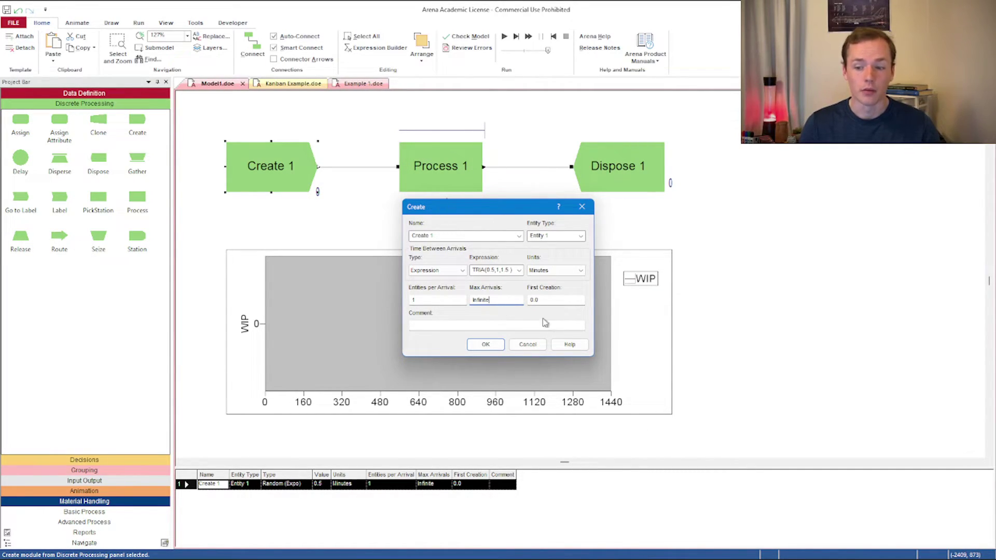
left_click(494, 348)
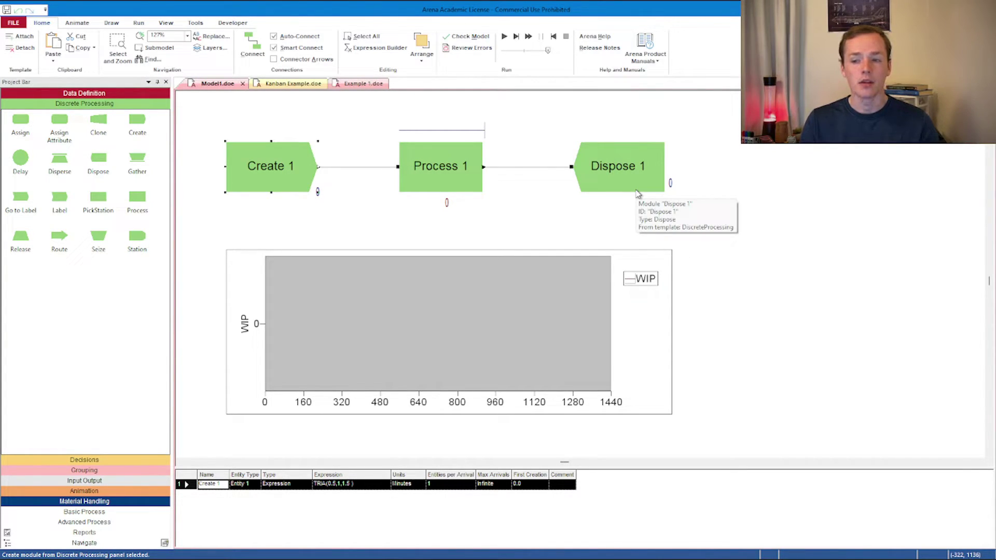
Review the settings of the Dispose 1 module and close them.
double_click(638, 191)
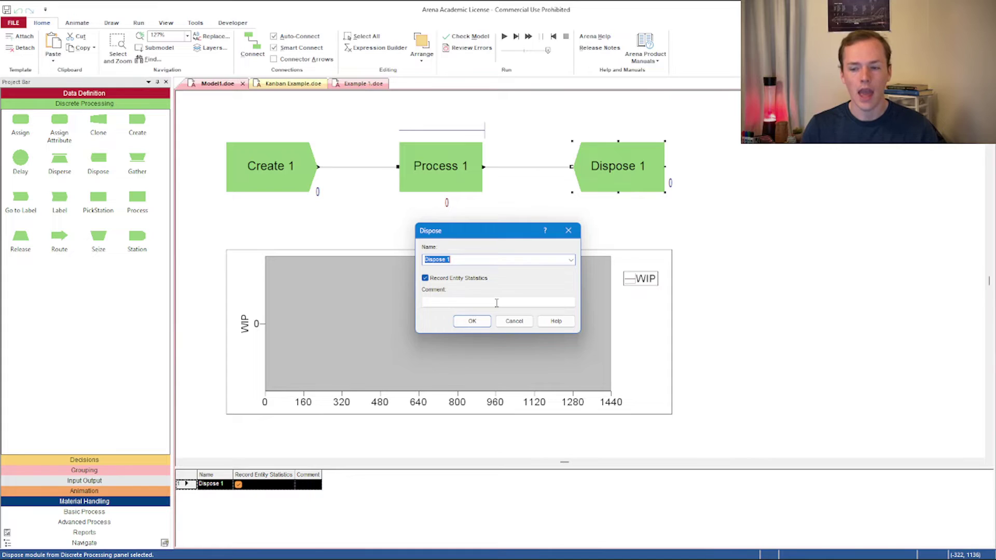
left_click(473, 321)
left_click(461, 244)
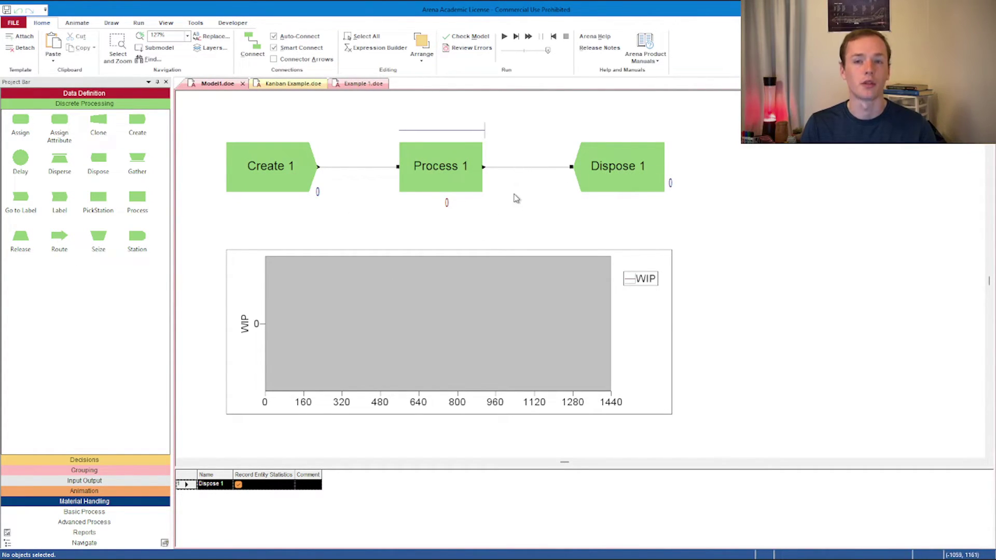
Change the Process 1 delay type to Constant with a value of 0.75 minutes.
double_click(471, 172)
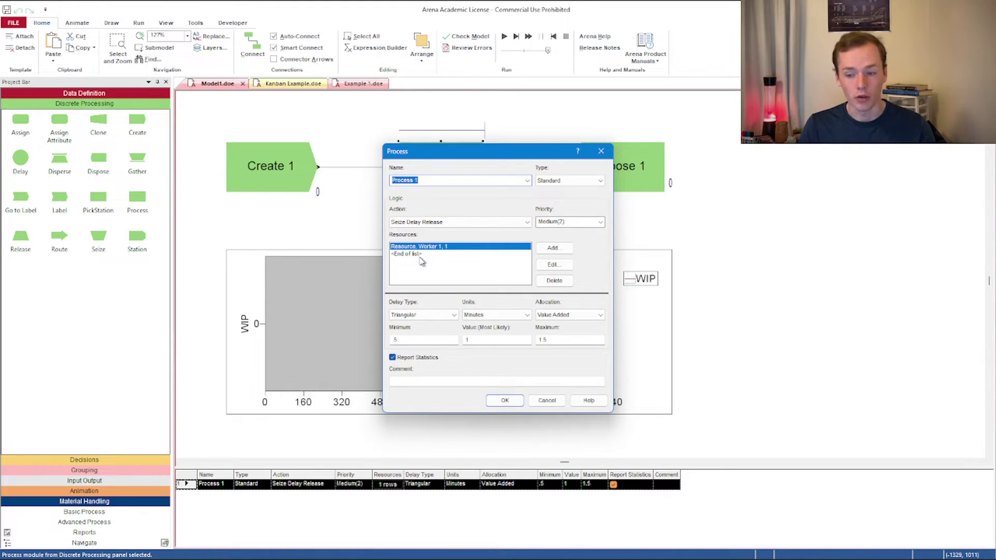
left_click(449, 315)
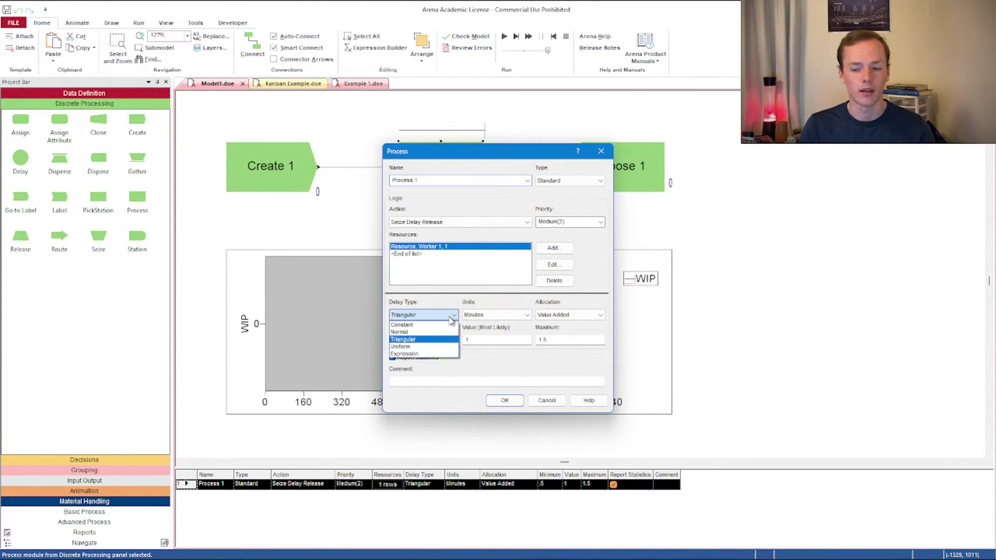
left_click(426, 325)
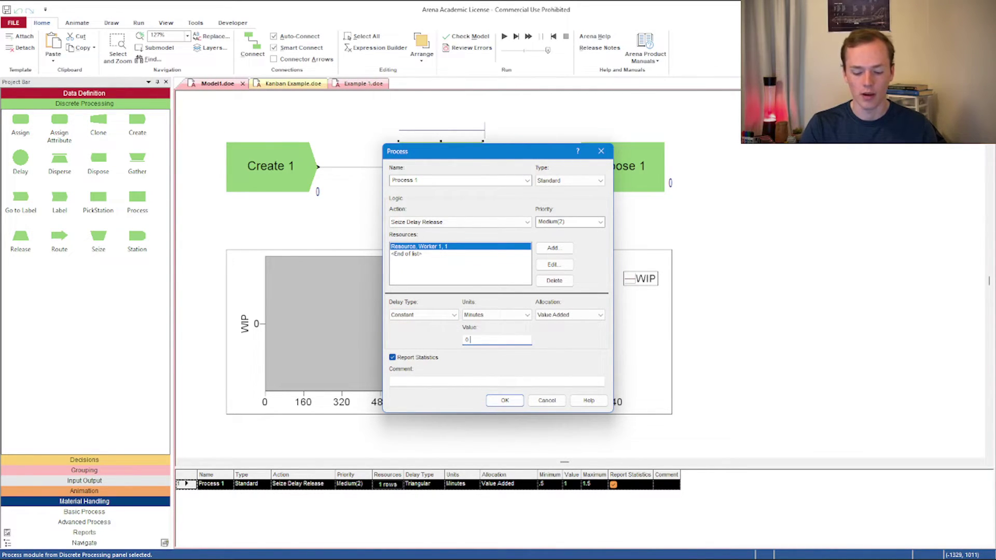
left_click(507, 402)
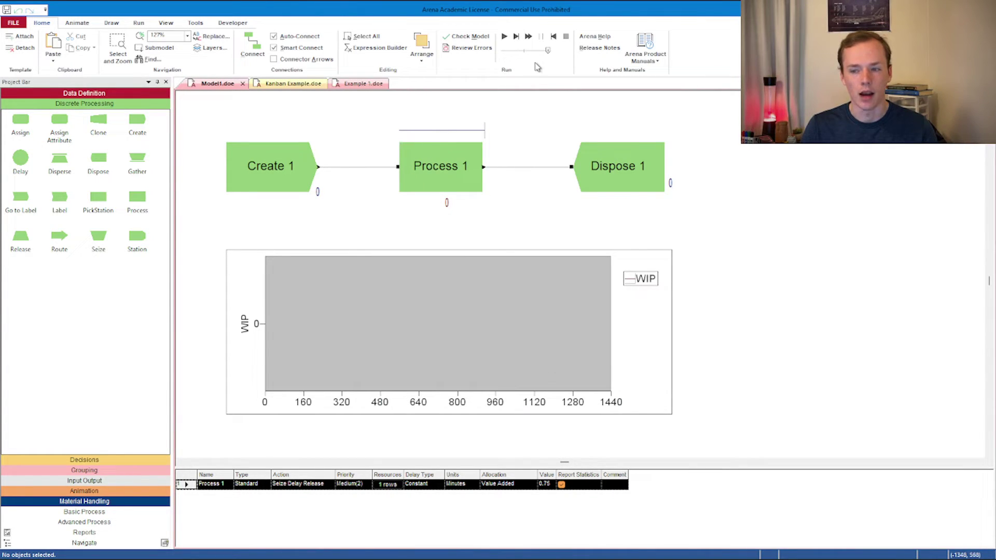
Run the simulation with the animation slowed down, fine-tuning its speed while entities flow, and end the run.
left_click_drag(548, 51, 516, 53)
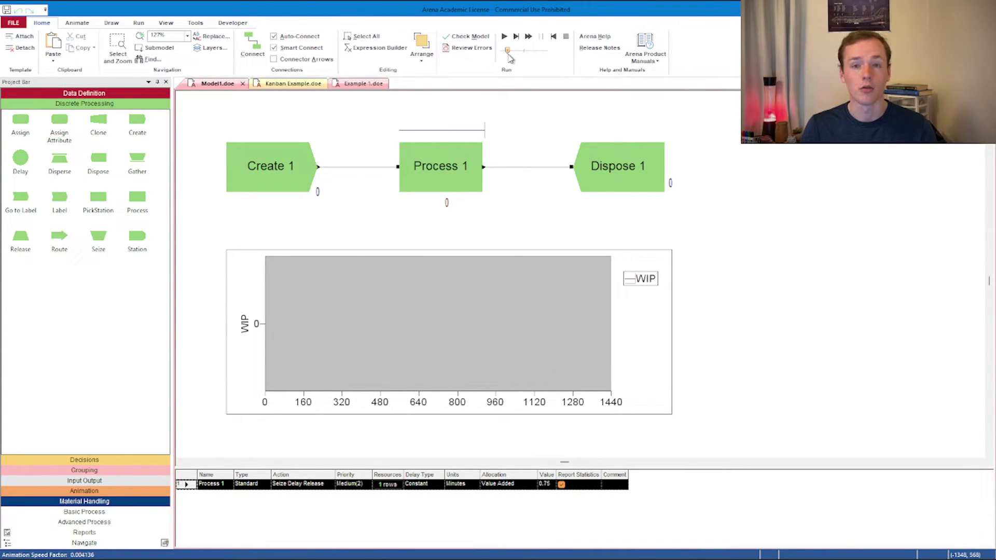
left_click(503, 36)
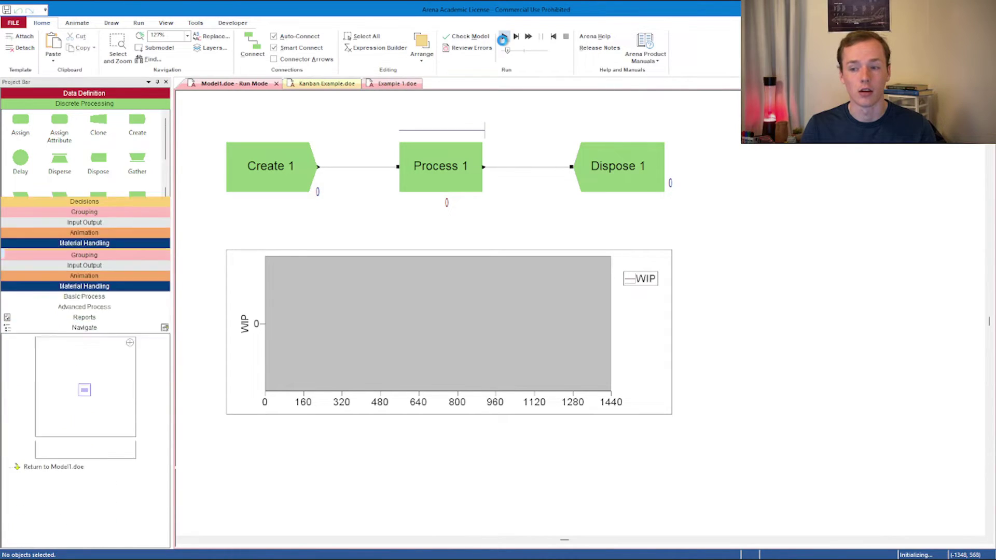
left_click_drag(508, 51, 503, 54)
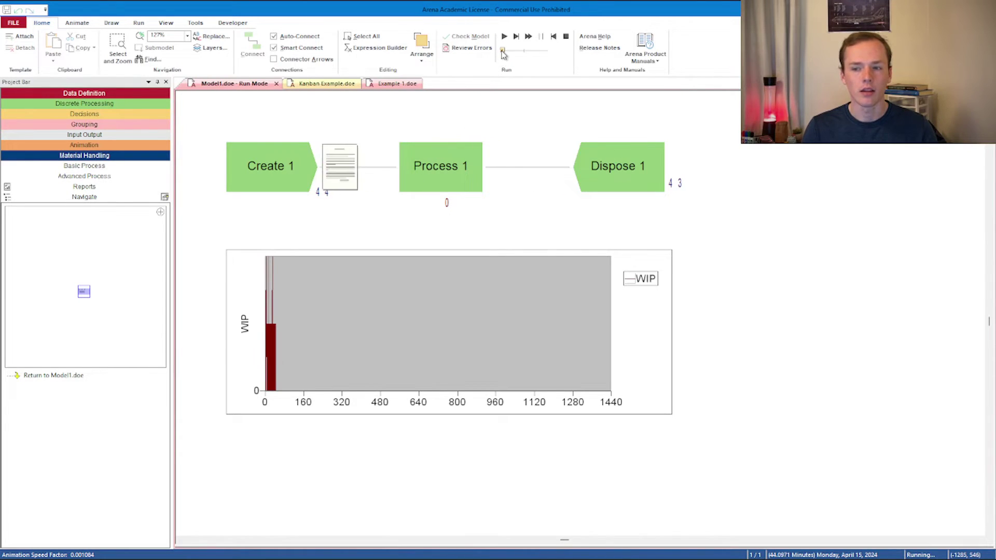
left_click_drag(502, 52, 506, 51)
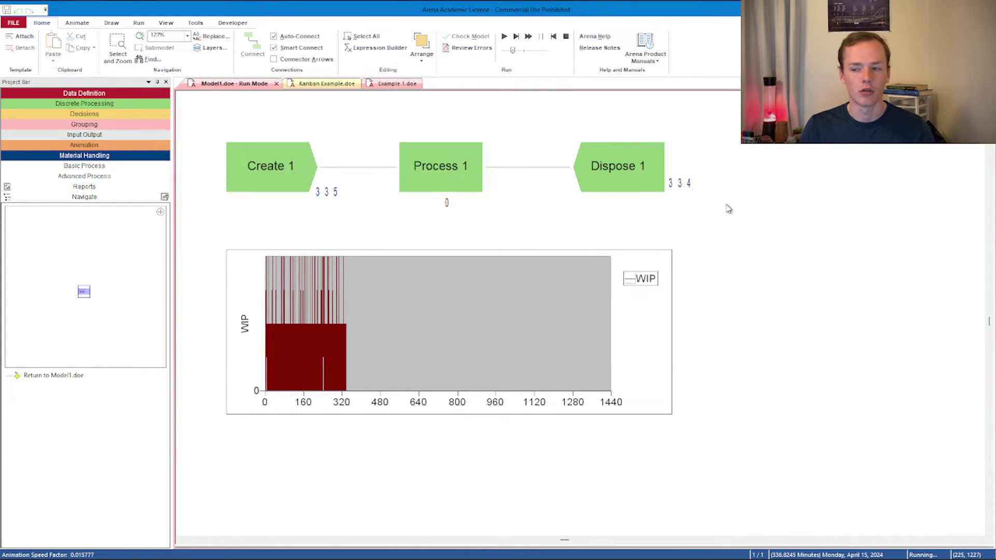
left_click(566, 37)
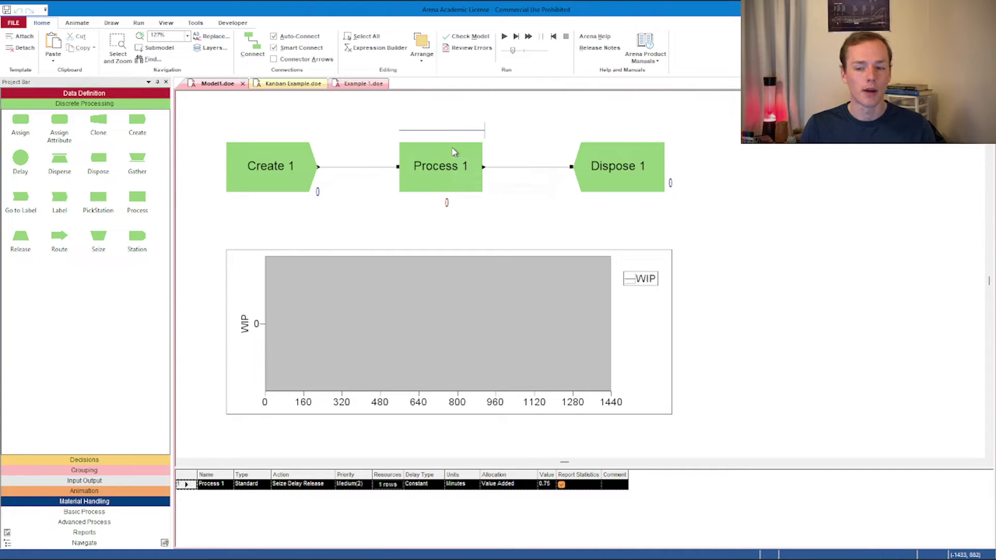
Set the constant delay of Process 1 to 1.5 minutes and start the simulation again.
double_click(277, 161)
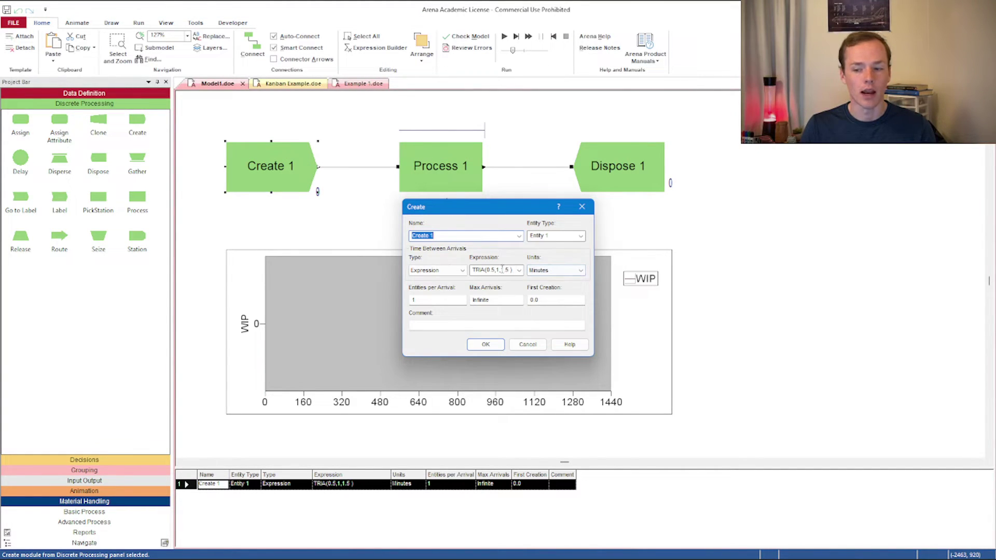
left_click(500, 345)
double_click(452, 170)
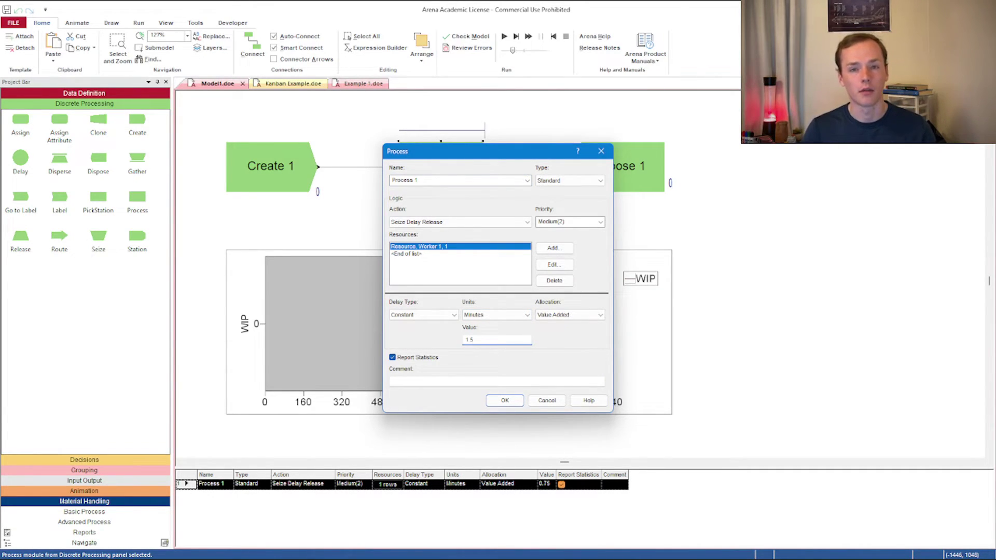
left_click(490, 402)
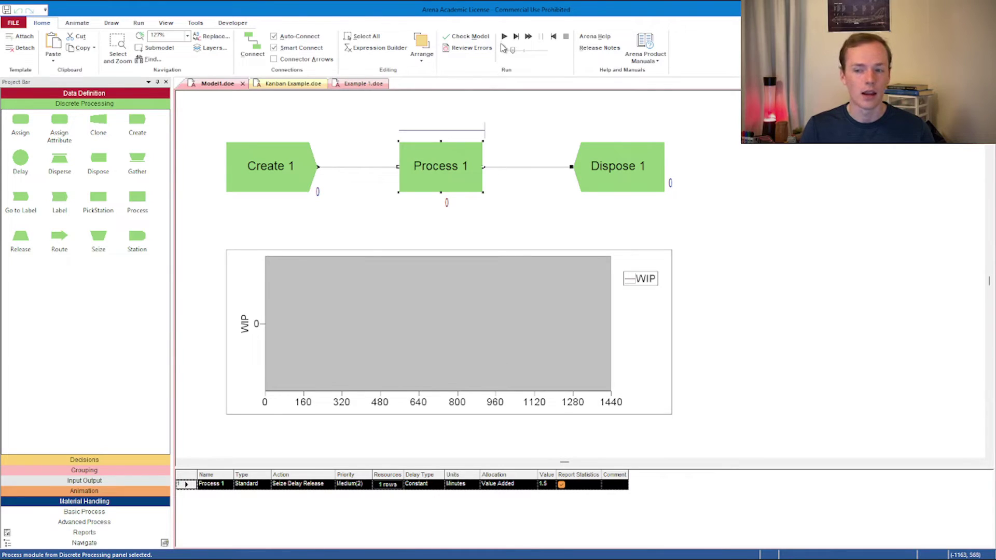
left_click(504, 37)
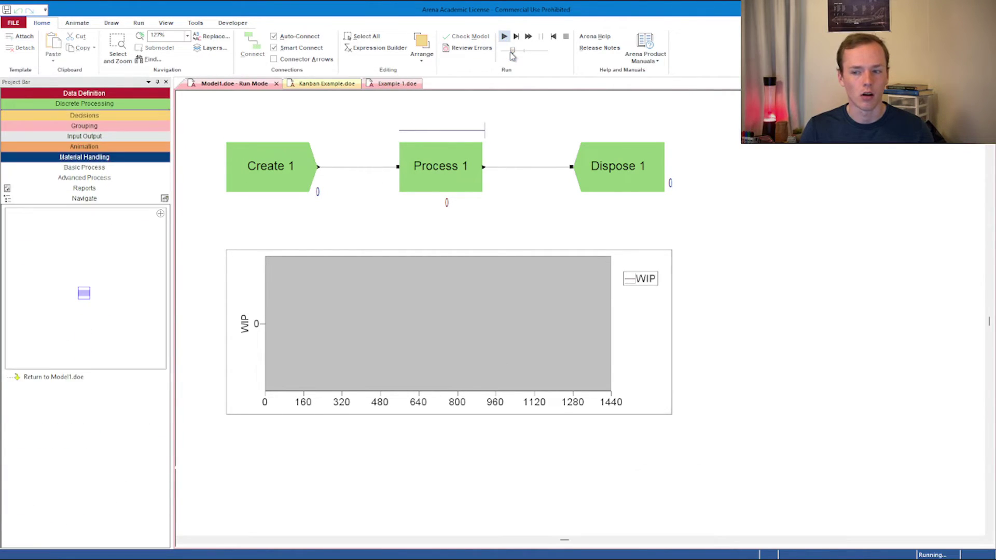
Fine-tune the animation speed while WIP builds up in the 1.5-minute run, and end the run.
left_click_drag(501, 53, 504, 53)
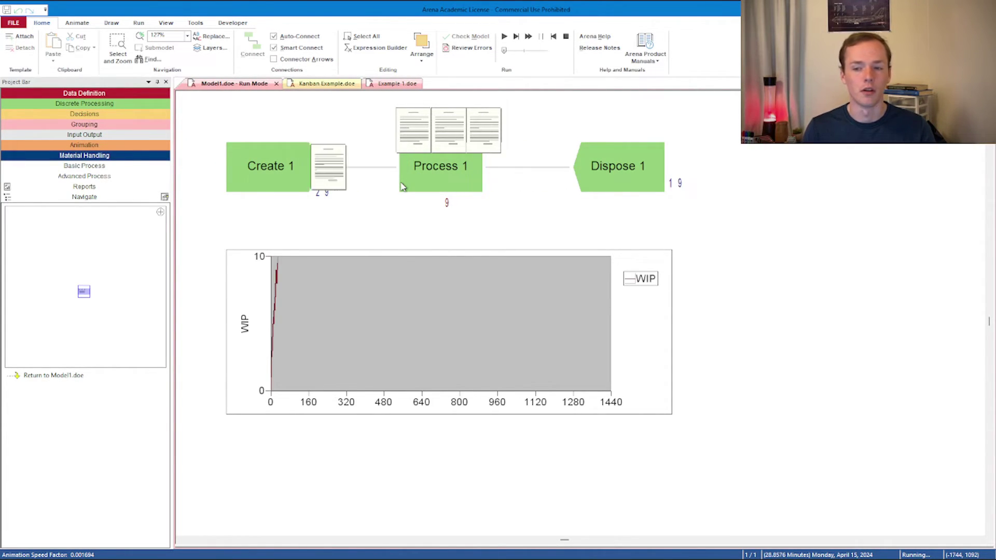
left_click_drag(504, 51, 508, 51)
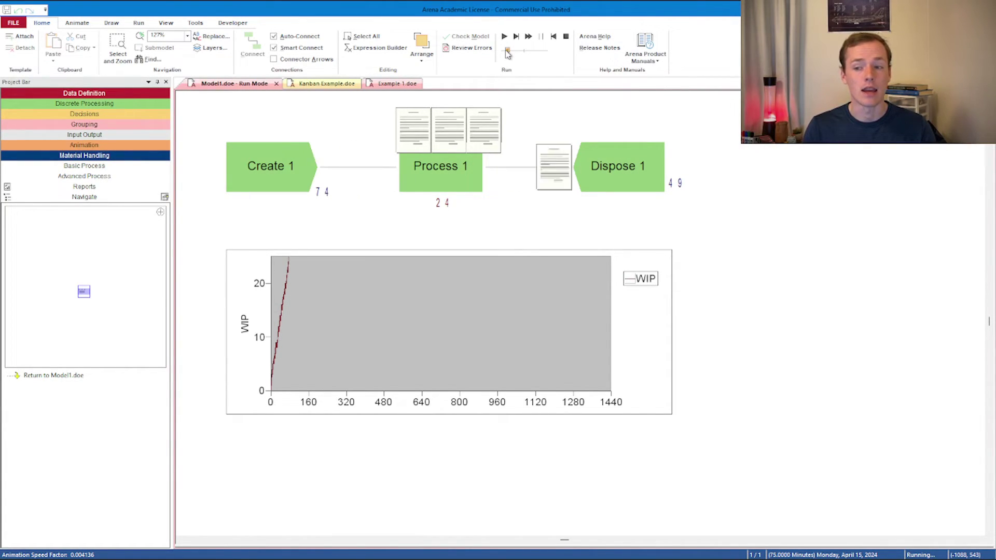
left_click_drag(507, 51, 524, 56)
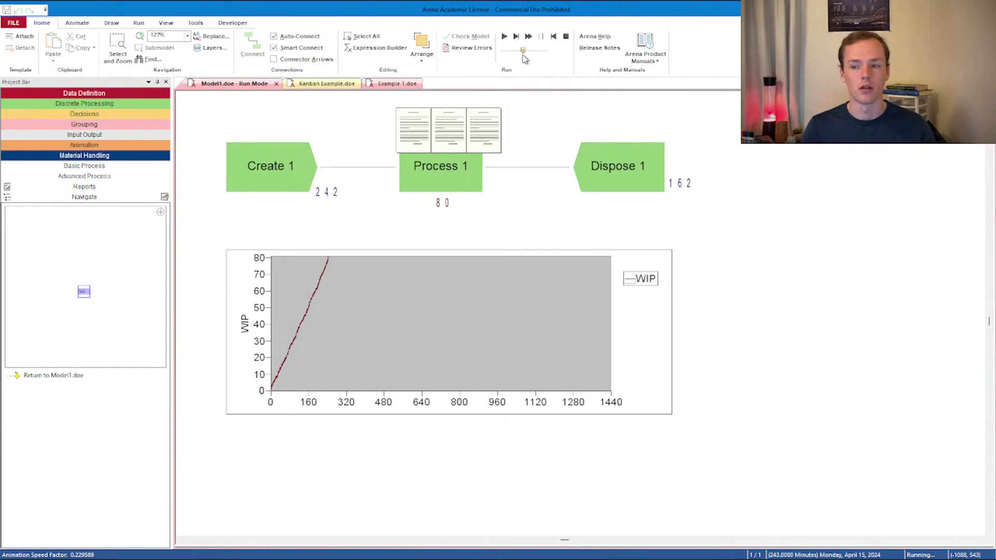
left_click(566, 36)
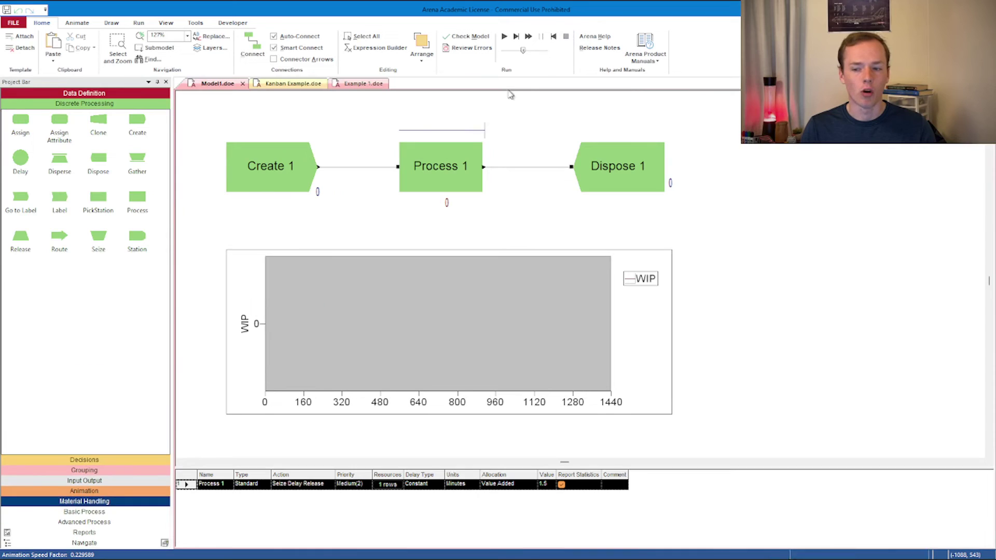
Set the constant delay of Process 1 to 0.749 minutes, run the simulation briefly and end the run.
double_click(430, 178)
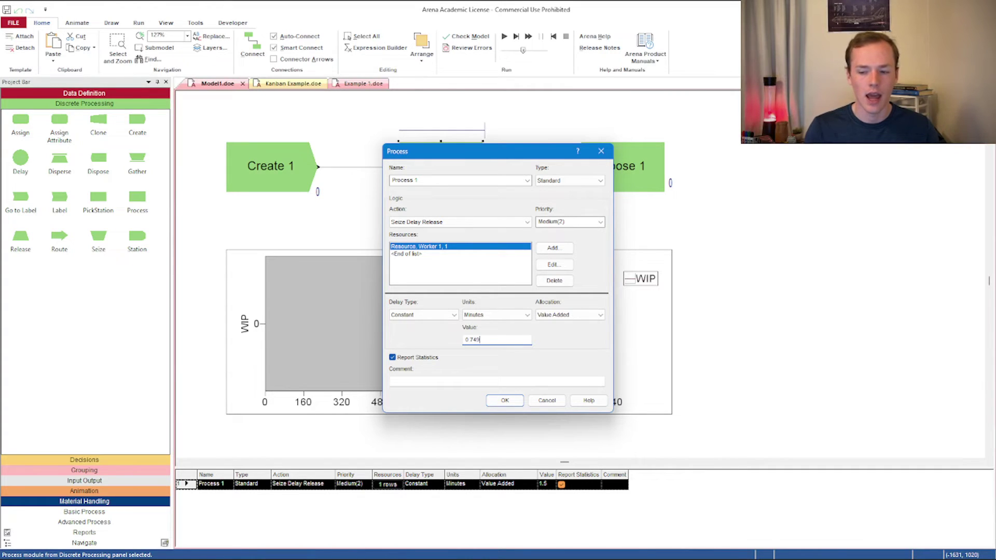
left_click(503, 402)
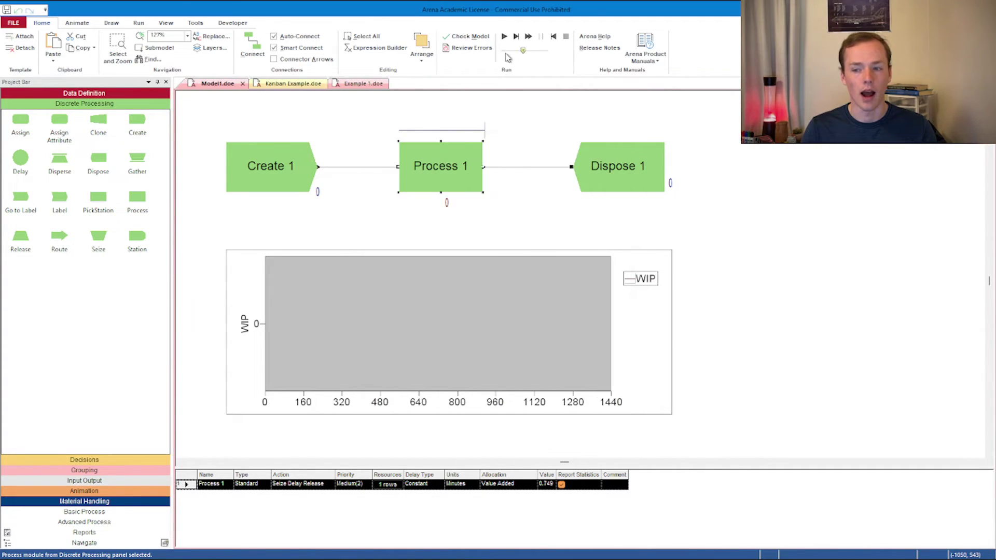
left_click(505, 38)
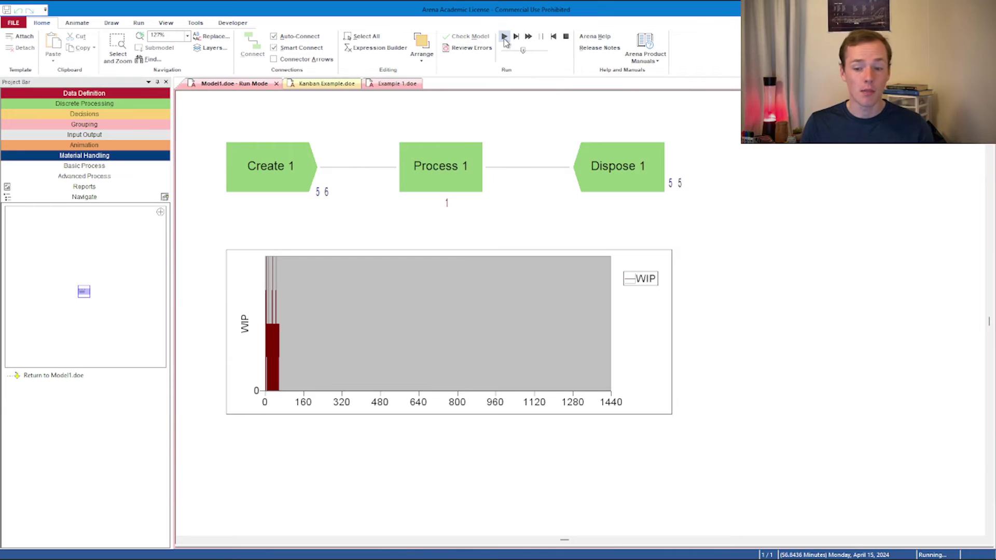
left_click(554, 36)
double_click(450, 151)
left_click(601, 151)
left_click(567, 36)
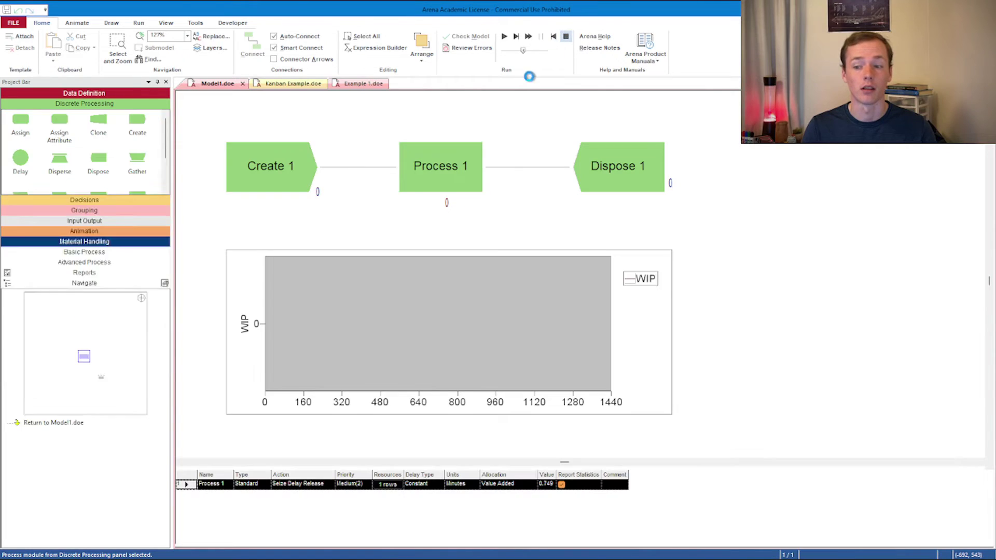
Set the constant delay of Process 1 to 0.99 minutes and start the simulation.
double_click(438, 166)
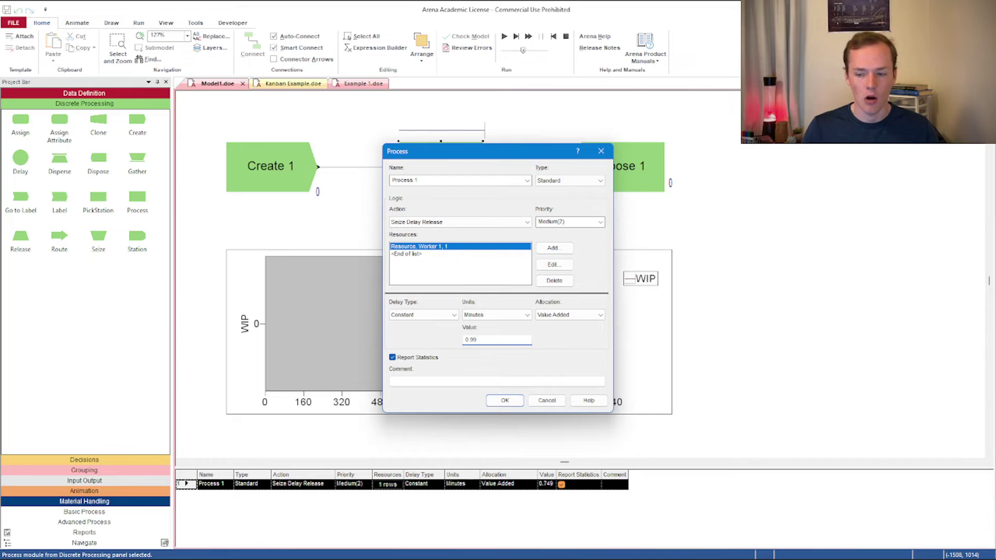
left_click(505, 402)
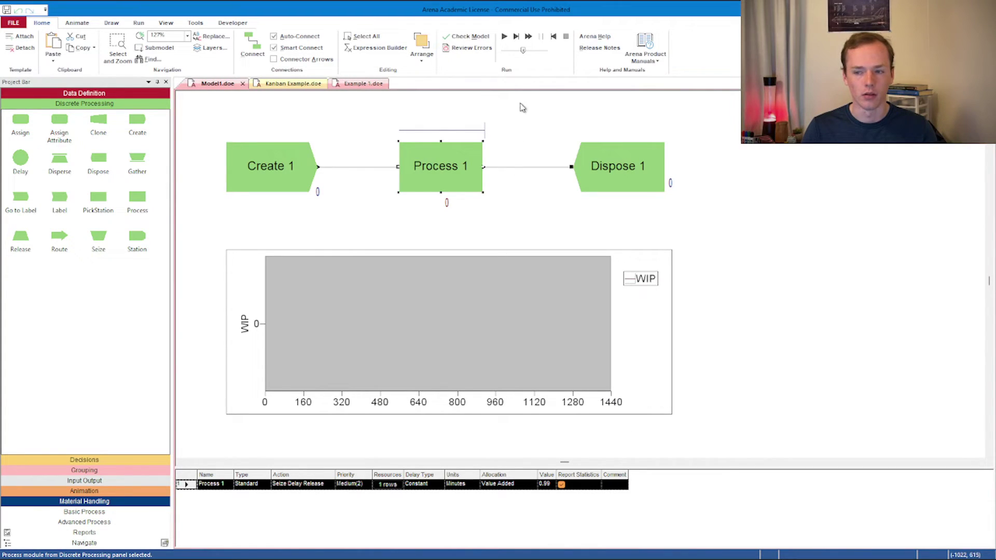
left_click(505, 37)
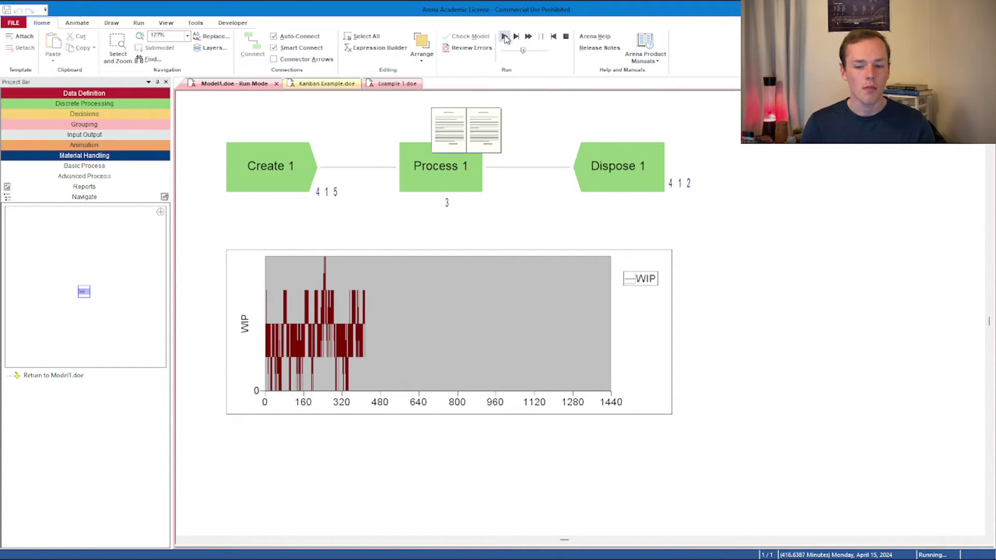
Speed up the animation and fast-forward the run to its end, accepting the offer to view the results.
left_click_drag(523, 51, 532, 51)
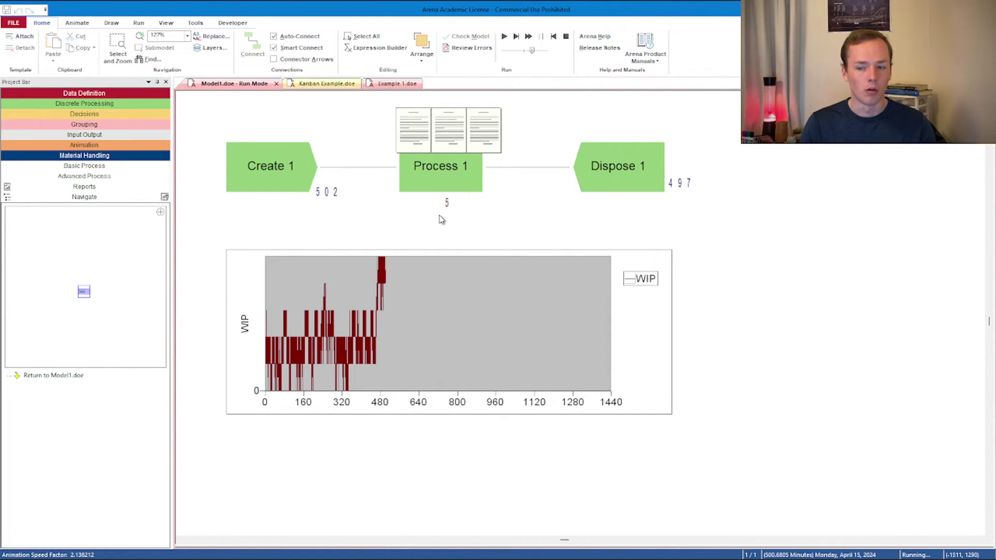
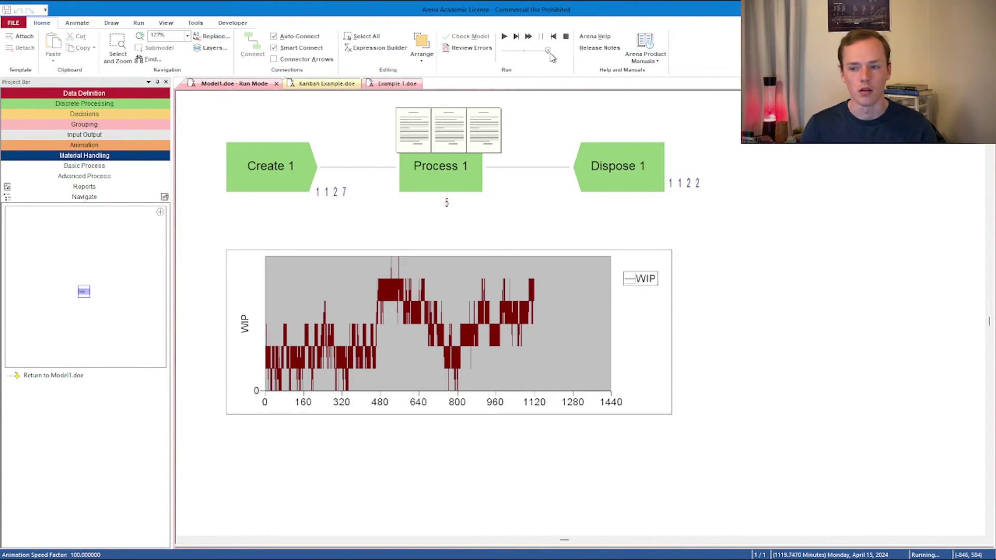
left_click(529, 37)
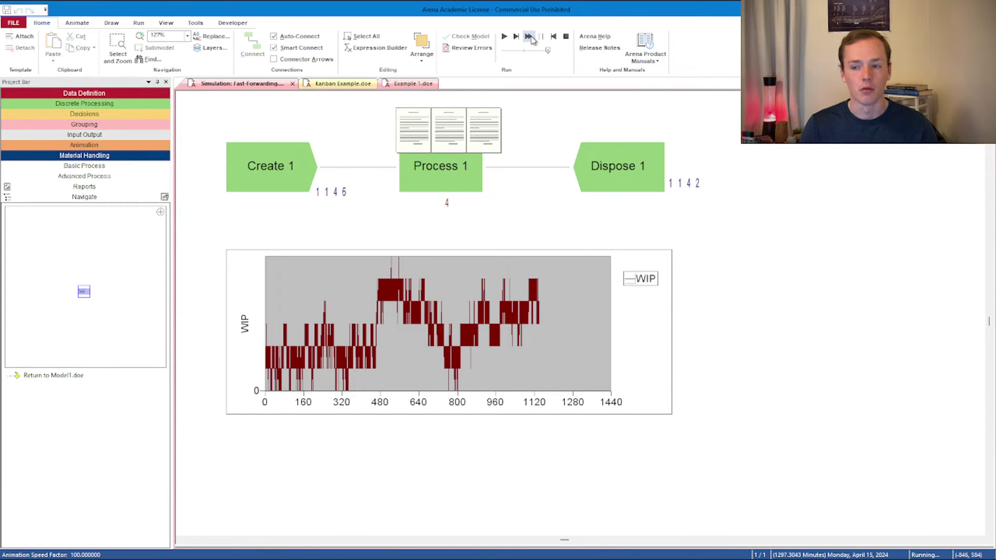
left_click(507, 308)
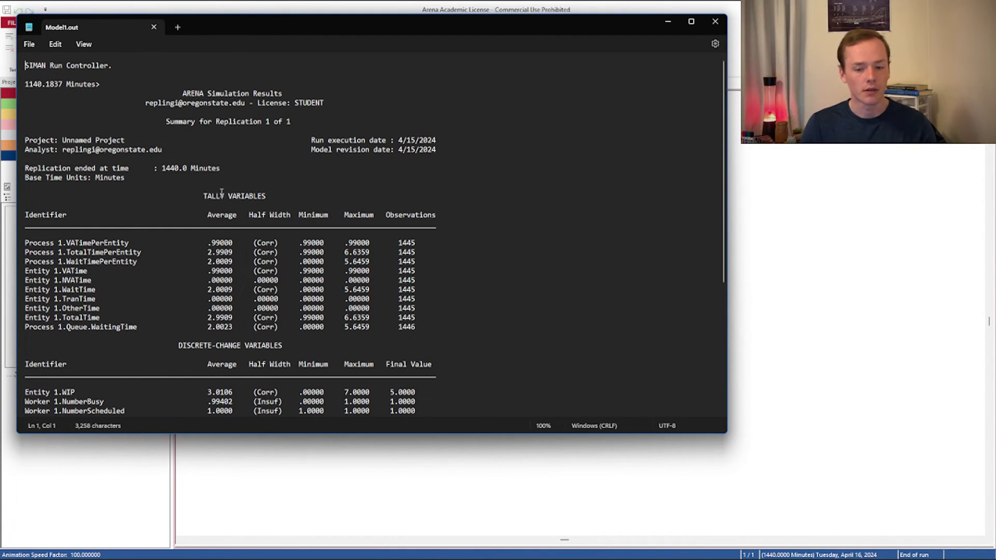
Examine the entity counts, queue length and time statistics in the Model1.out report, close it and end the run.
scroll(221, 192, "down", 7)
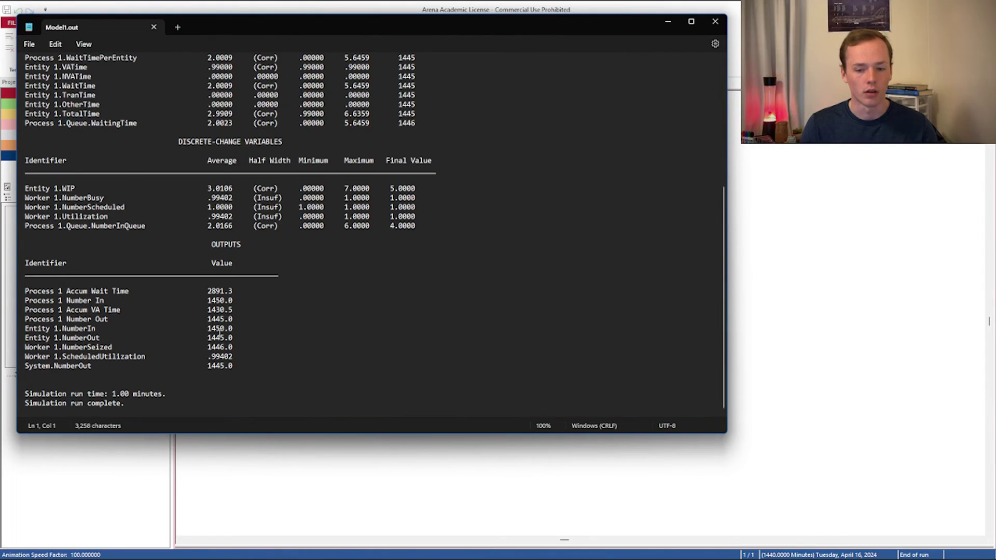
left_click_drag(205, 328, 217, 331)
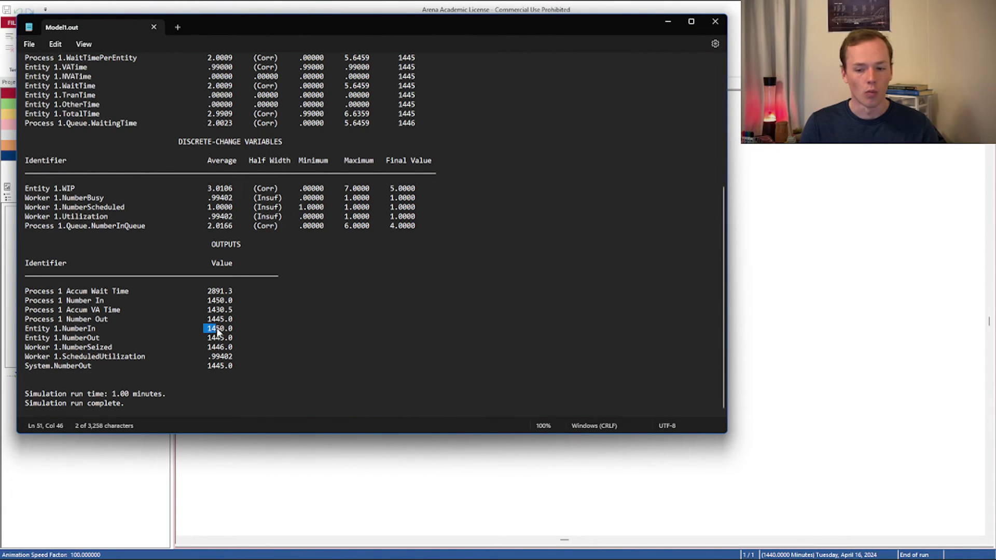
left_click(207, 338)
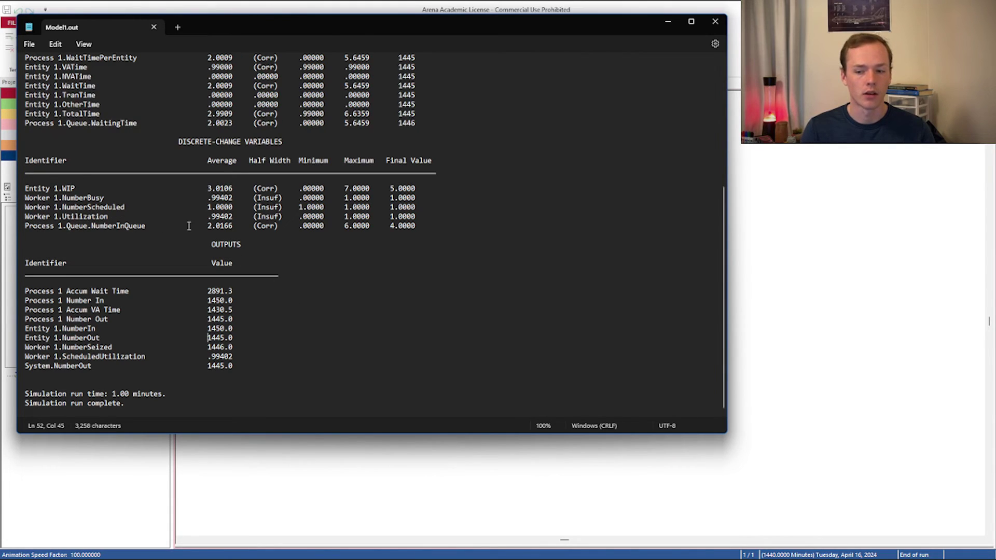
left_click_drag(397, 228, 432, 229)
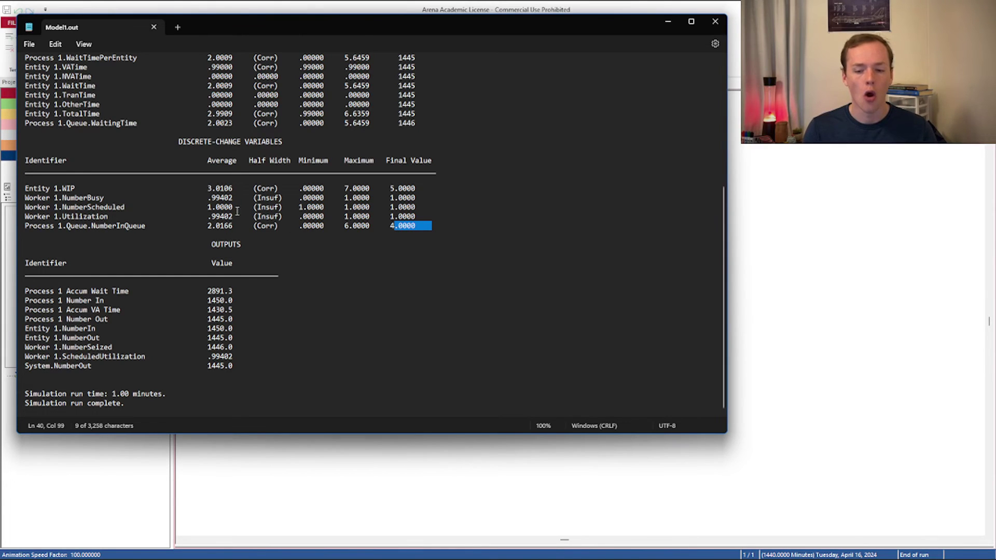
scroll(226, 281, "up", 7)
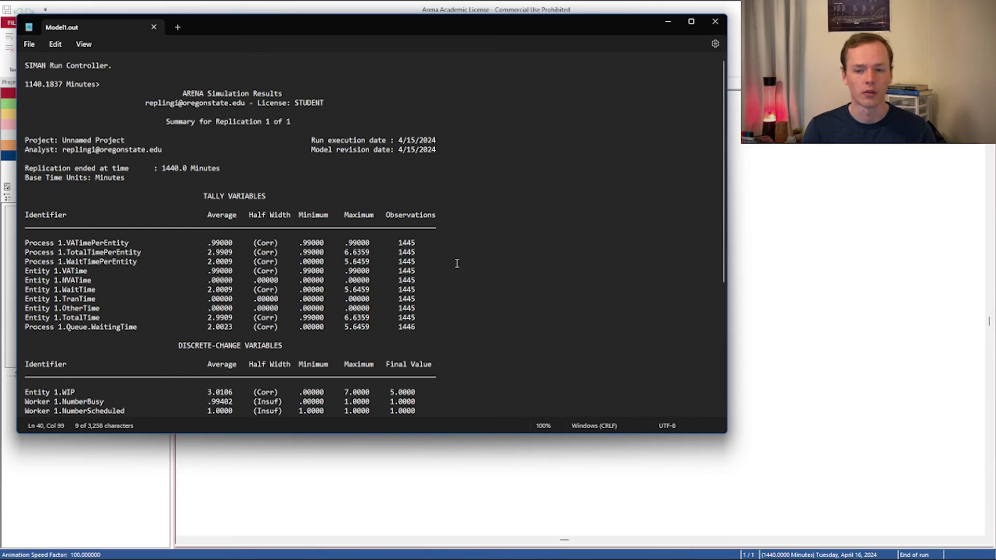
left_click(716, 22)
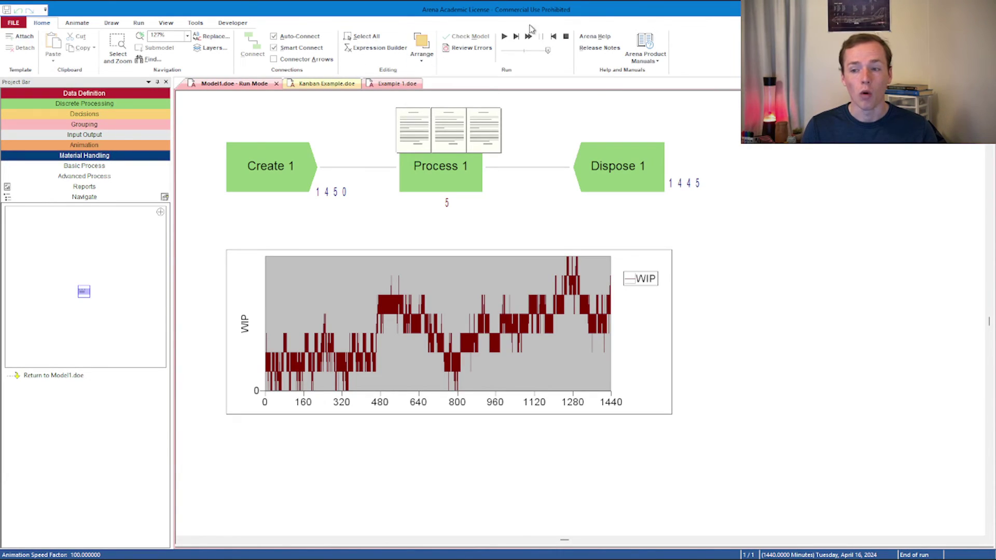
left_click(567, 36)
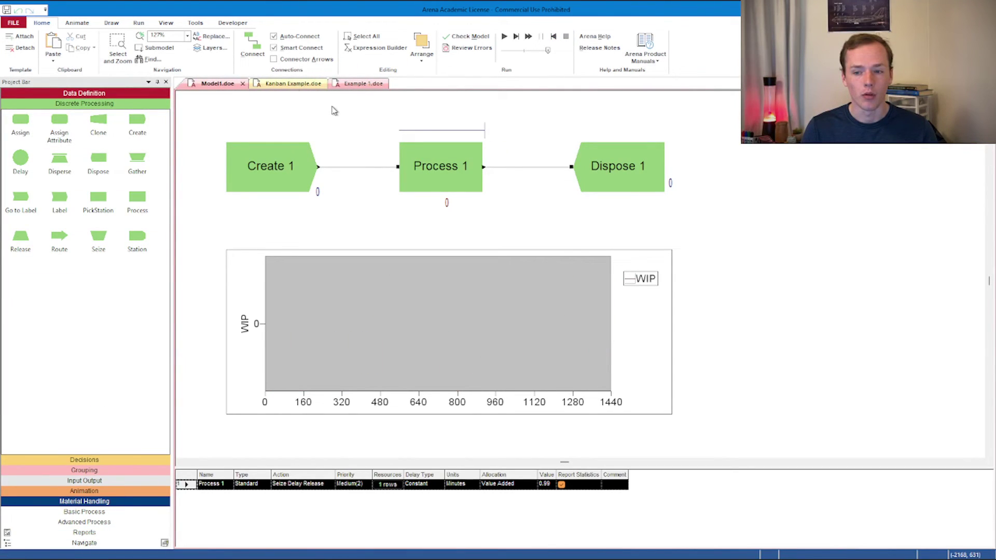
Switch to the Example 1.doe model and review the arrival settings of the Create PN 1, PN 2 and PN 3 modules.
left_click(356, 88)
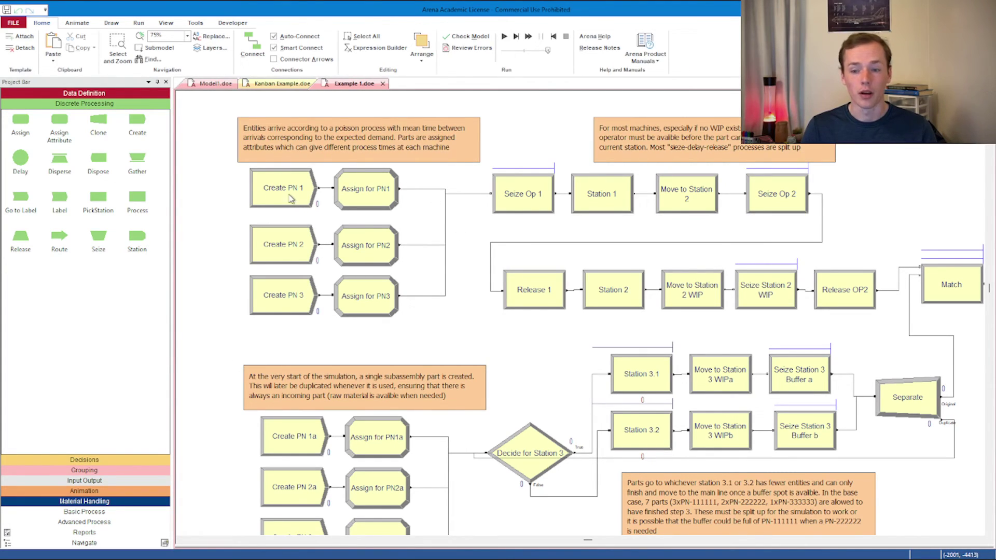
left_click(285, 259)
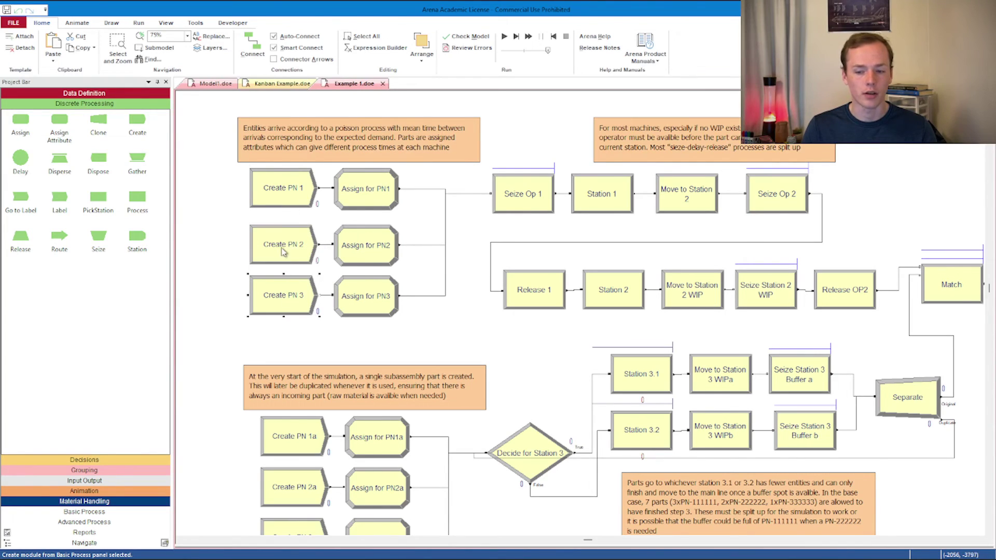
double_click(284, 198)
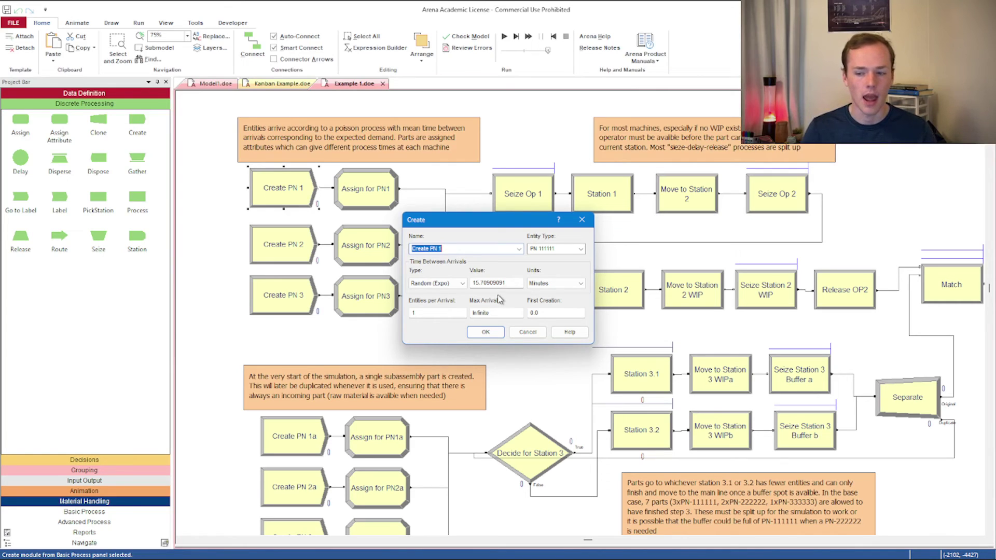
left_click(581, 219)
double_click(298, 244)
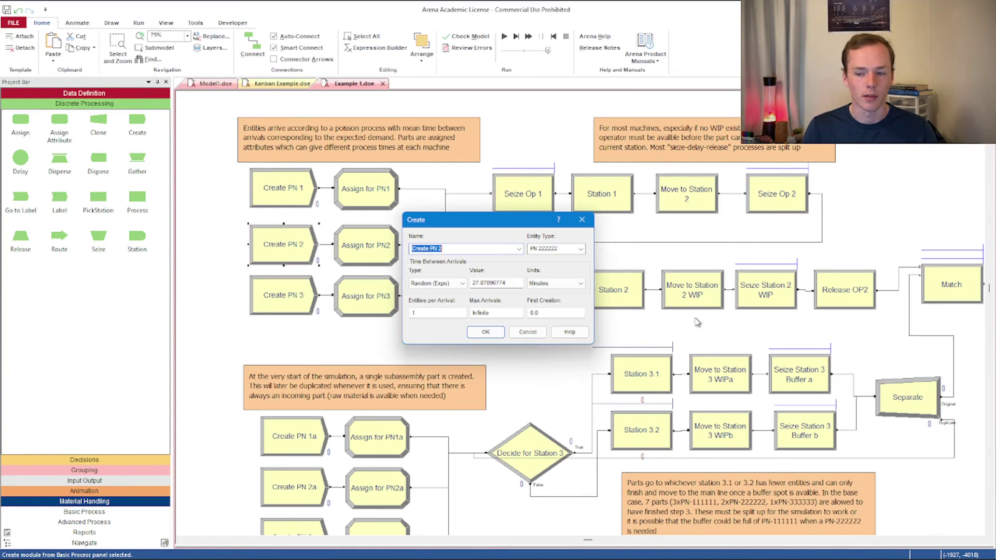
left_click(581, 220)
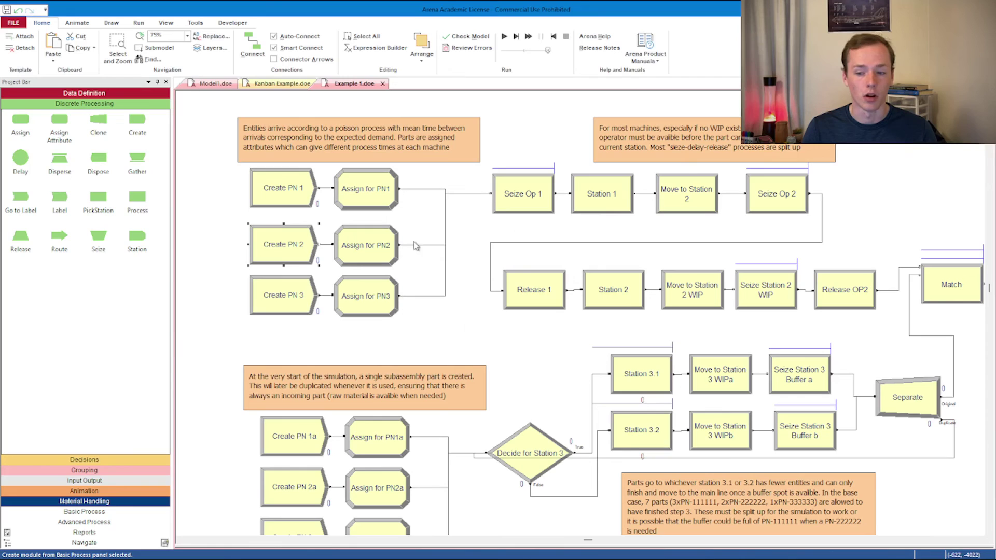
double_click(299, 295)
left_click(590, 220)
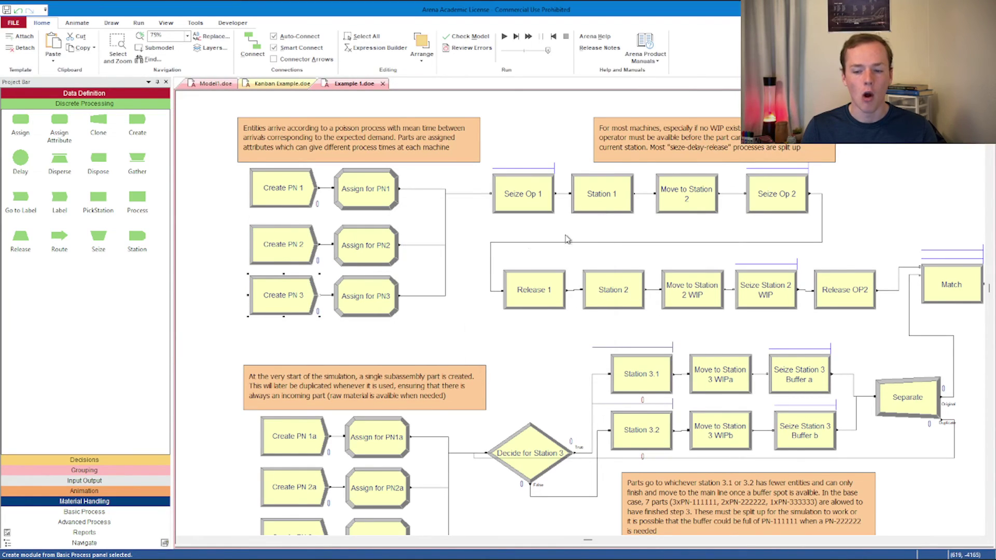
Review the arrival settings of the subassembly modules Create PN 1a, PN 2a and PN 3a.
scroll(502, 259, "down", 3)
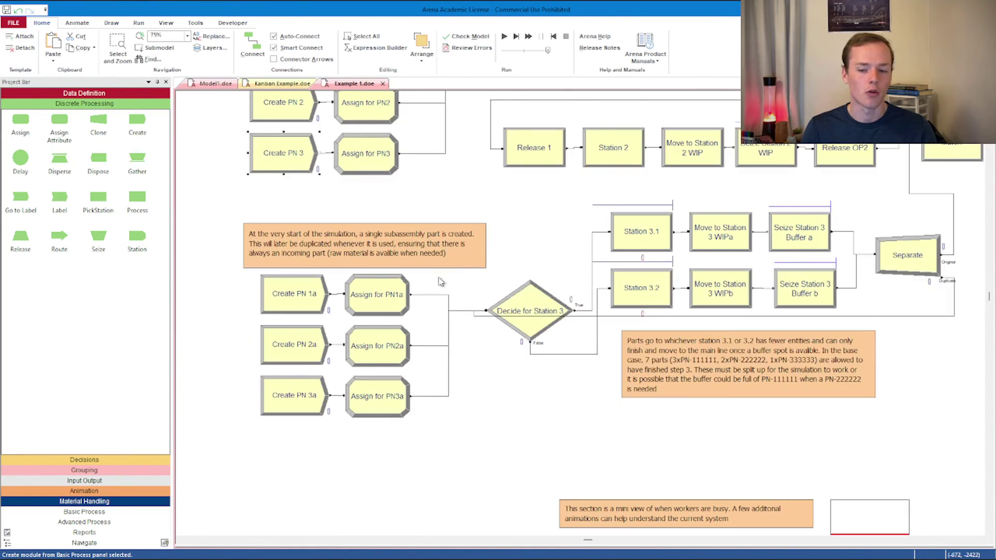
double_click(307, 293)
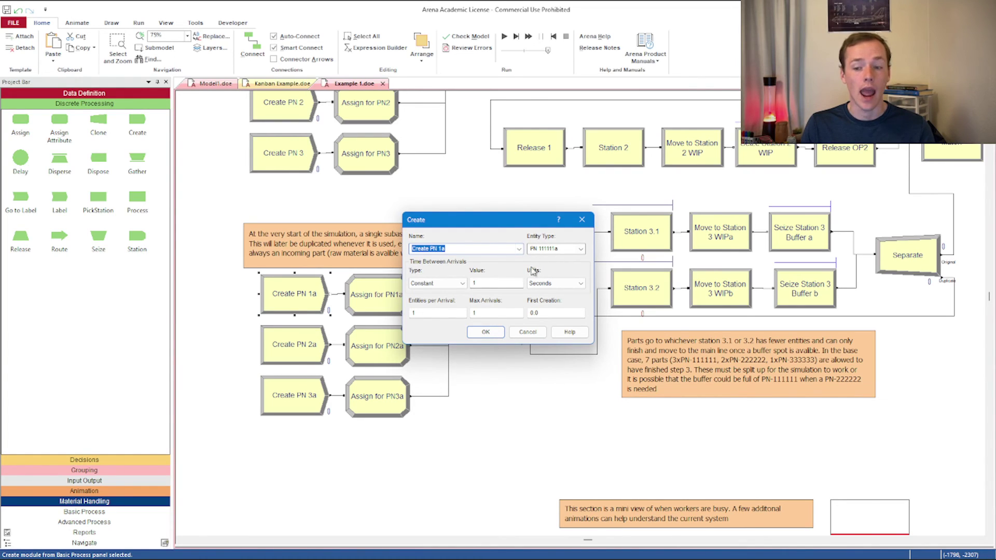
left_click(487, 333)
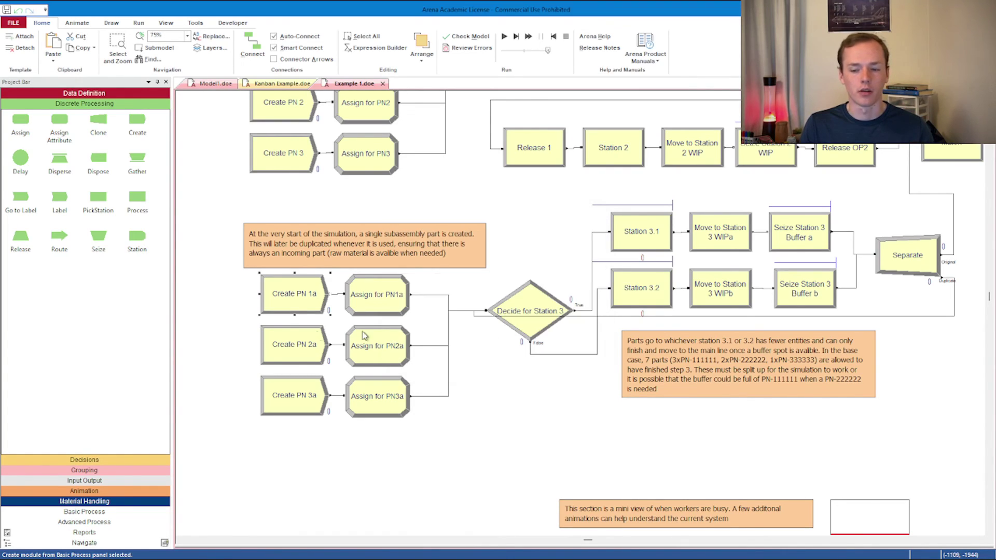
double_click(315, 340)
left_click(486, 332)
double_click(315, 393)
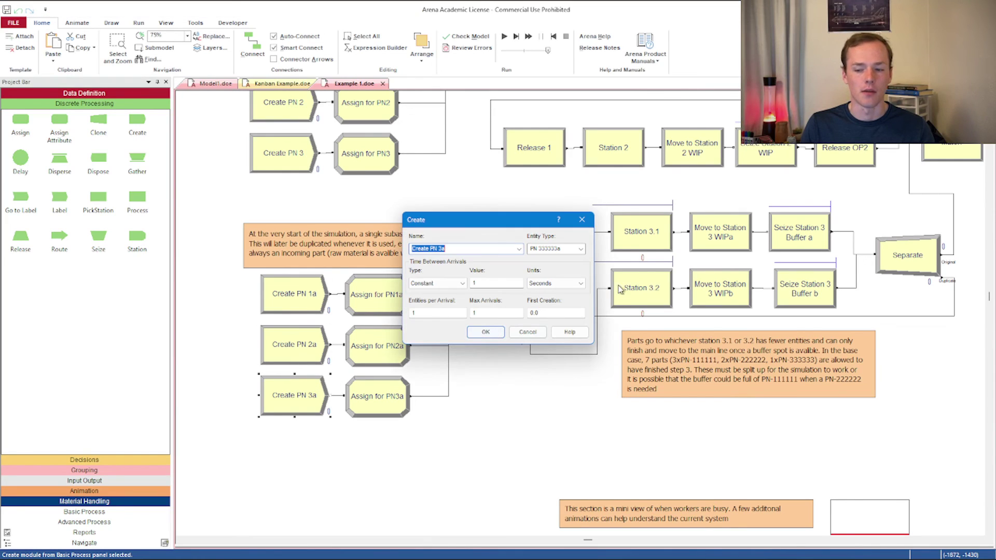
left_click(485, 332)
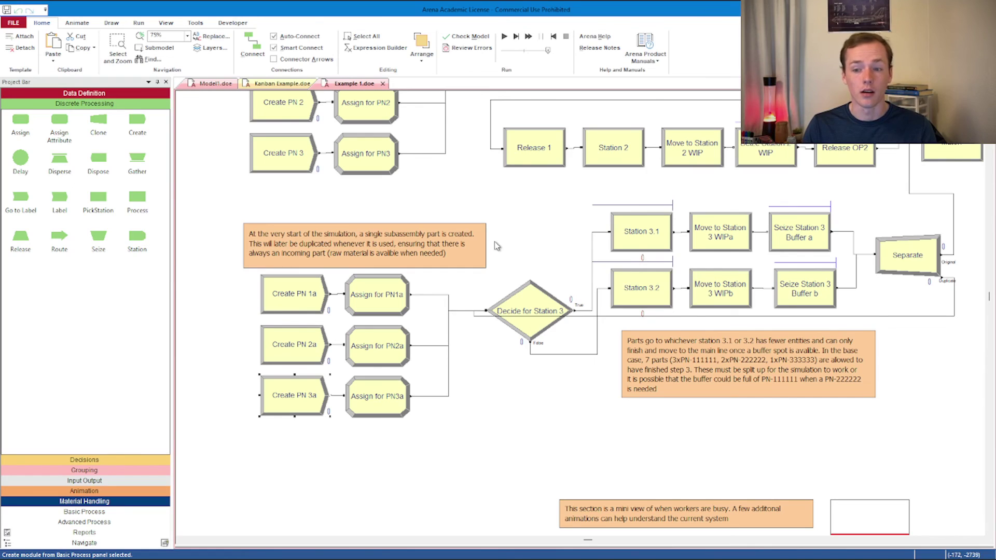
Switch to the Kanban Example.doe model and review the arrival settings of the Create Parts module.
left_click(287, 86)
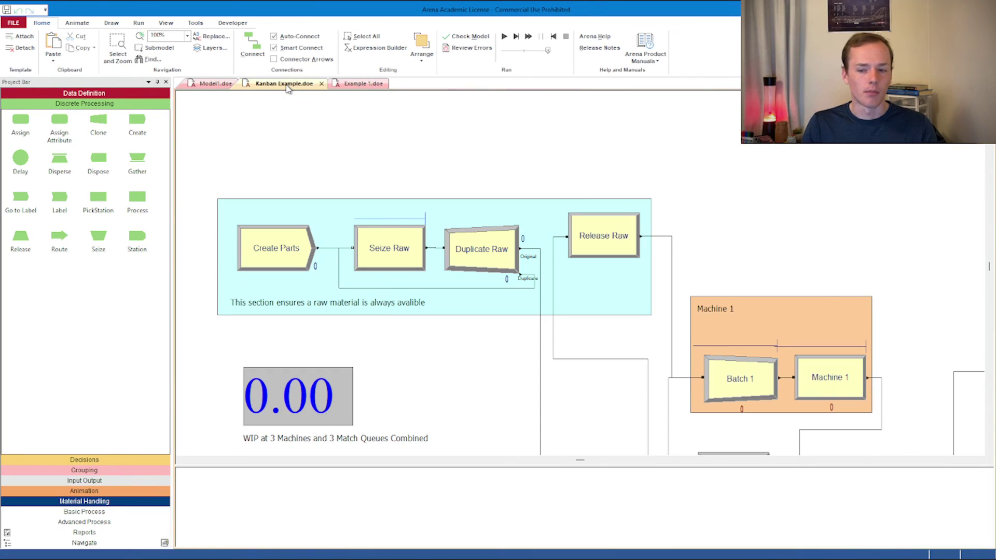
scroll(392, 347, "down", 3)
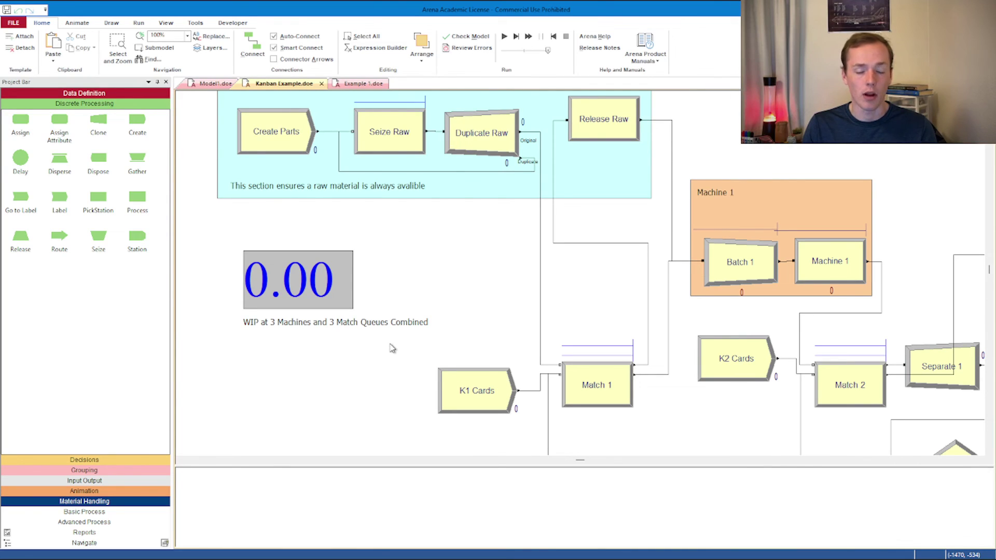
scroll(391, 347, "up", 3)
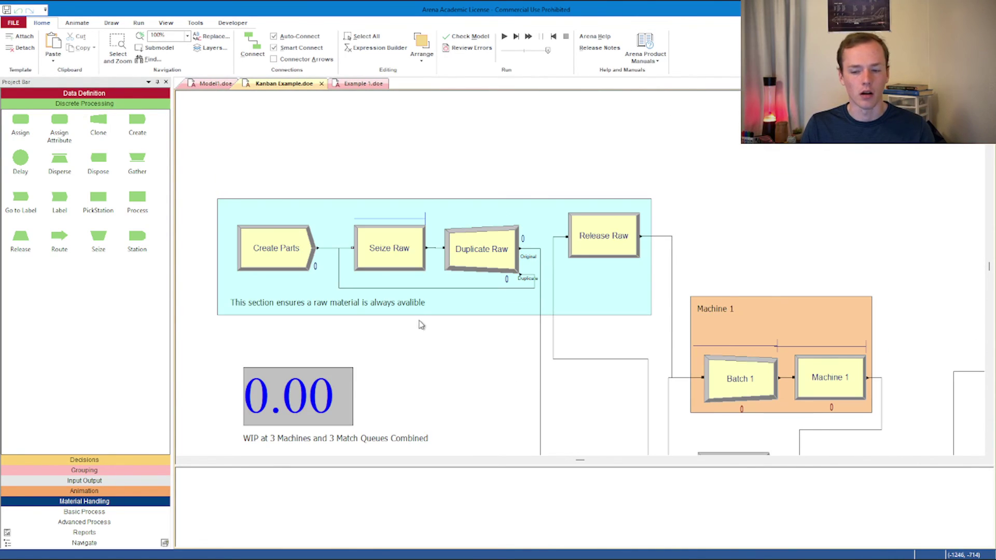
double_click(306, 243)
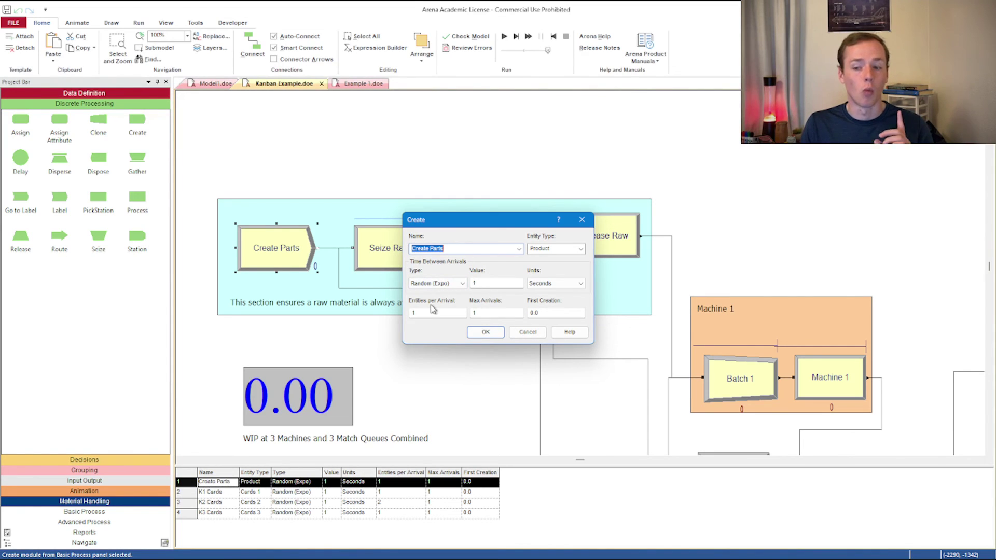
left_click(501, 334)
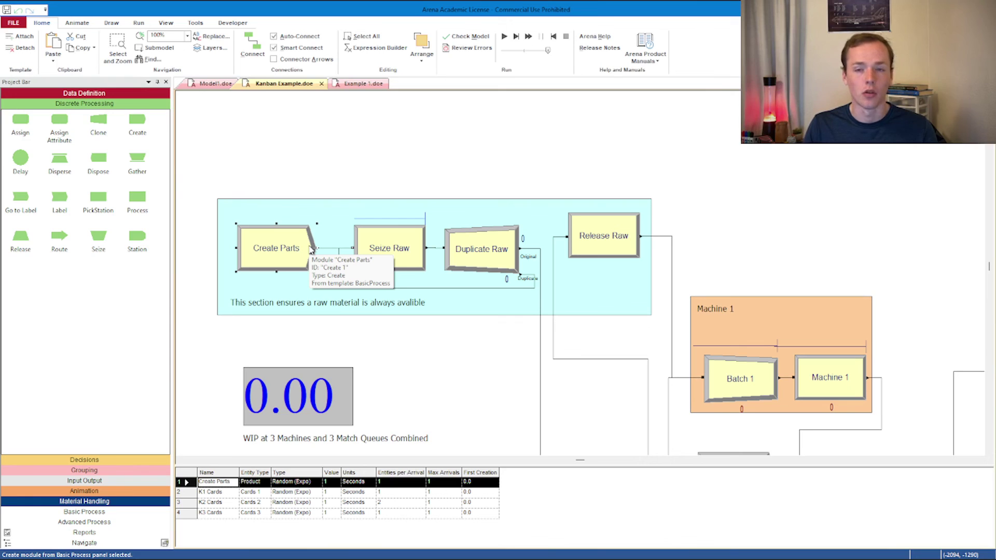
Review the arrival settings of the K1 Cards, K2 Cards and K3 Cards modules, and return to the Model1.doe model.
scroll(399, 280, "down", 5)
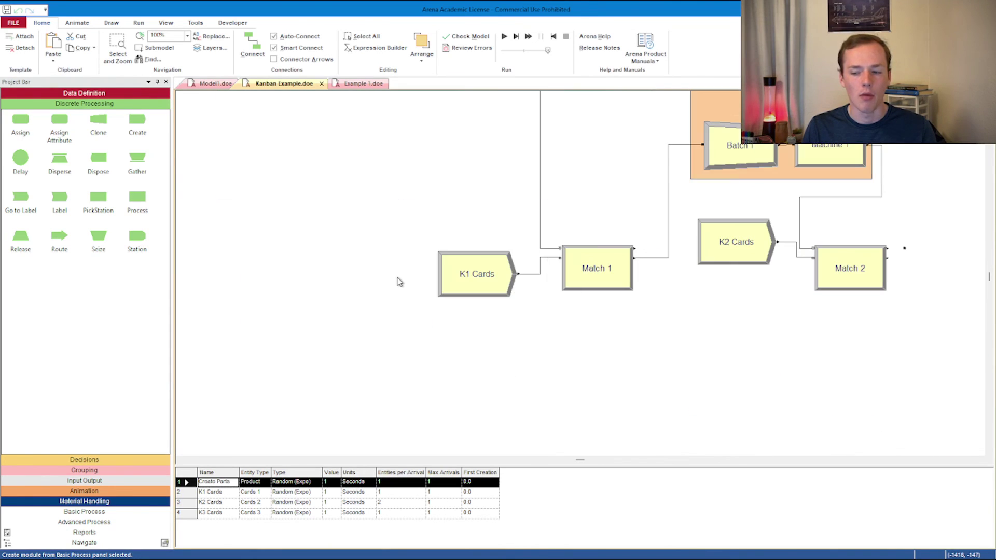
scroll(400, 282, "up", 3)
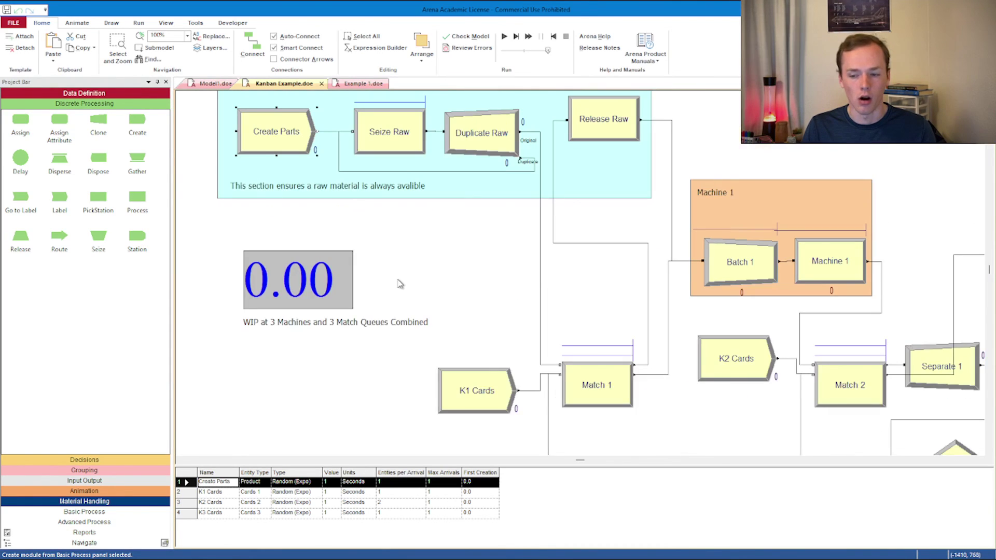
double_click(490, 388)
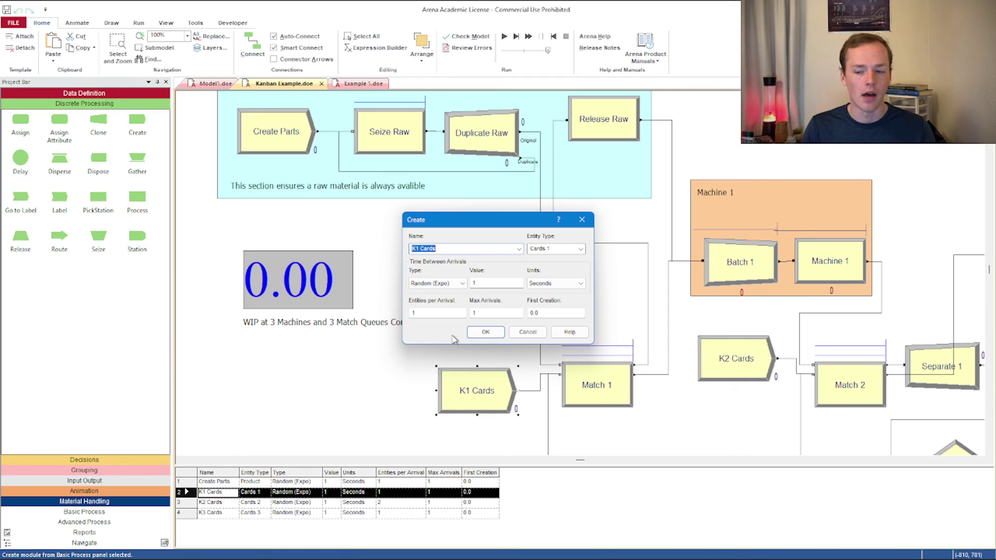
left_click(493, 334)
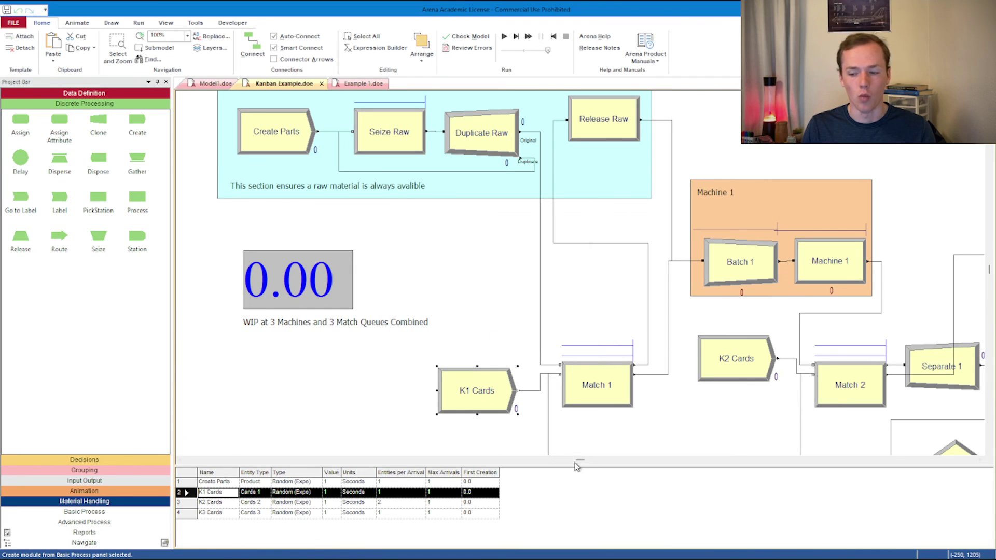
left_click_drag(580, 460, 610, 460)
scroll(580, 409, "down", 3)
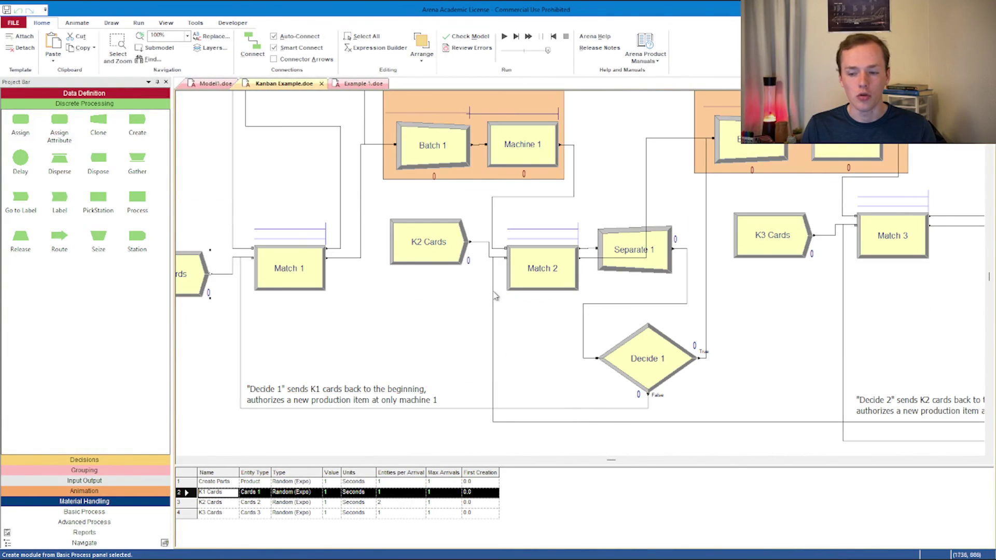
double_click(445, 252)
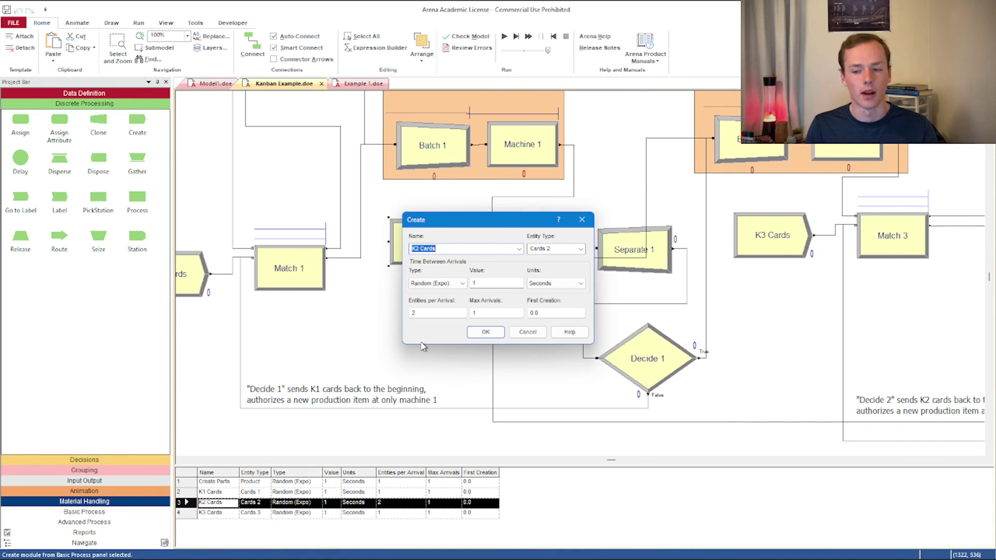
left_click(478, 334)
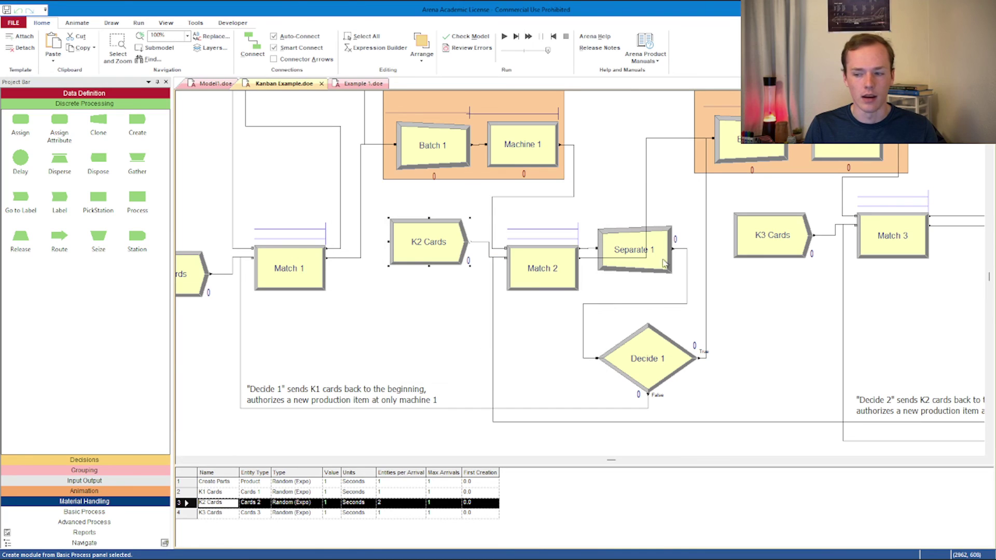
double_click(766, 249)
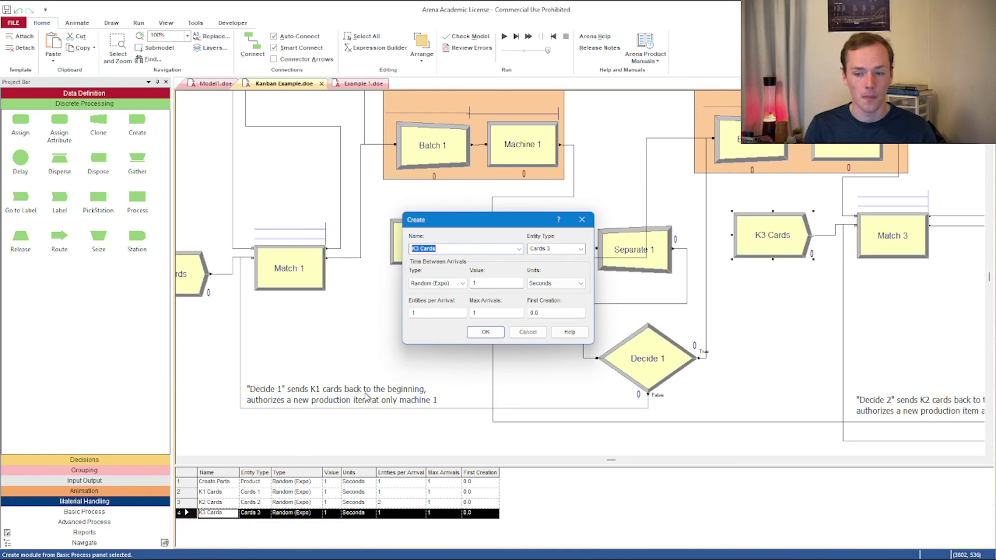
left_click(582, 219)
left_click(227, 86)
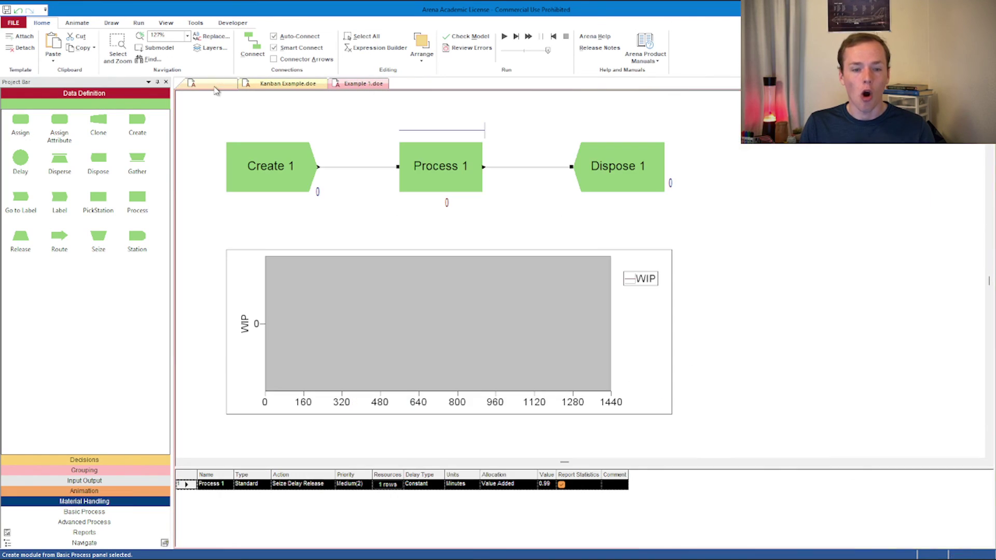